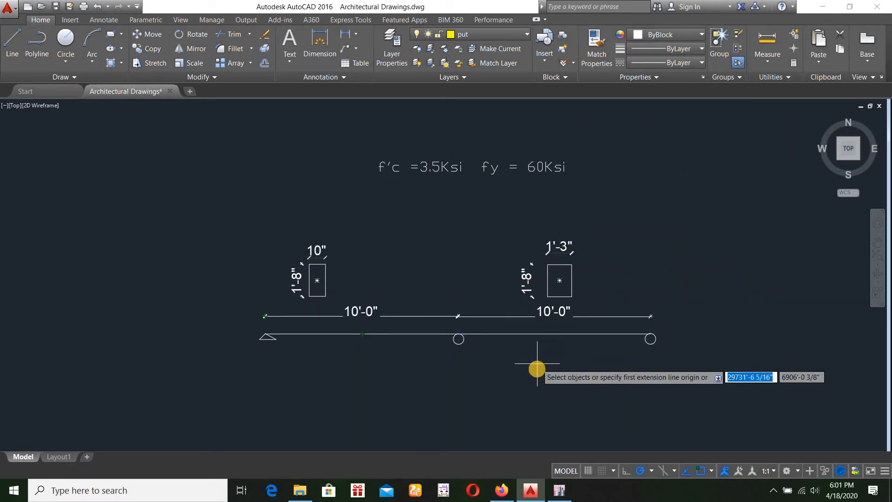
Switch to ETABS and start a new model using built-in settings with U.S. Customary units, AISC14, AISC 360-16 and ACI 318-14
{"action": "key", "text": "Escape"}
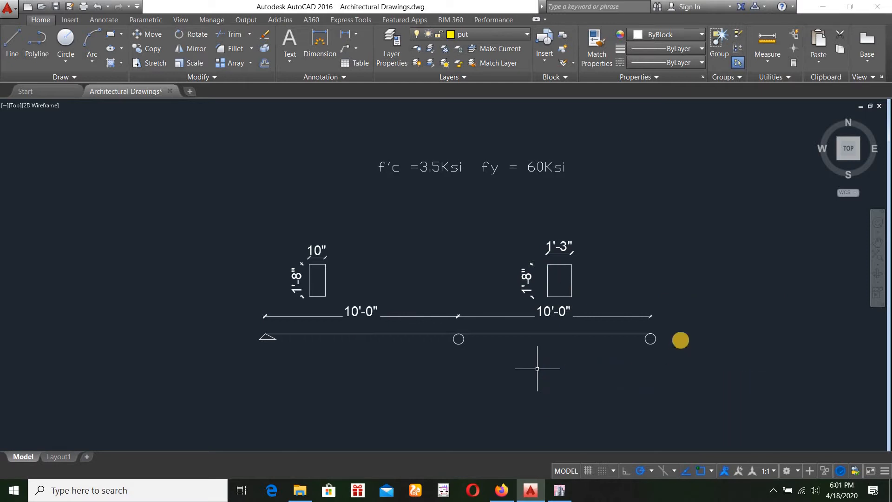
{"action": "left_click", "coordinate": [558, 492]}
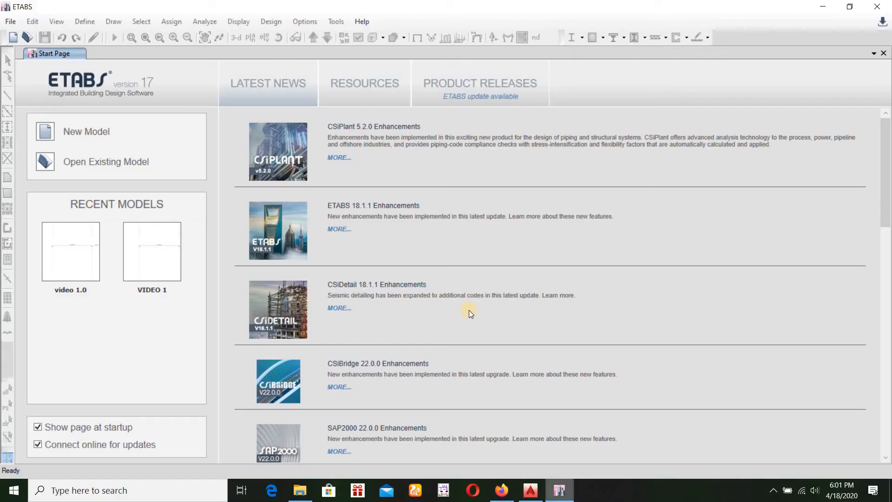
{"action": "left_click", "coordinate": [10, 22]}
{"action": "left_click", "coordinate": [33, 34]}
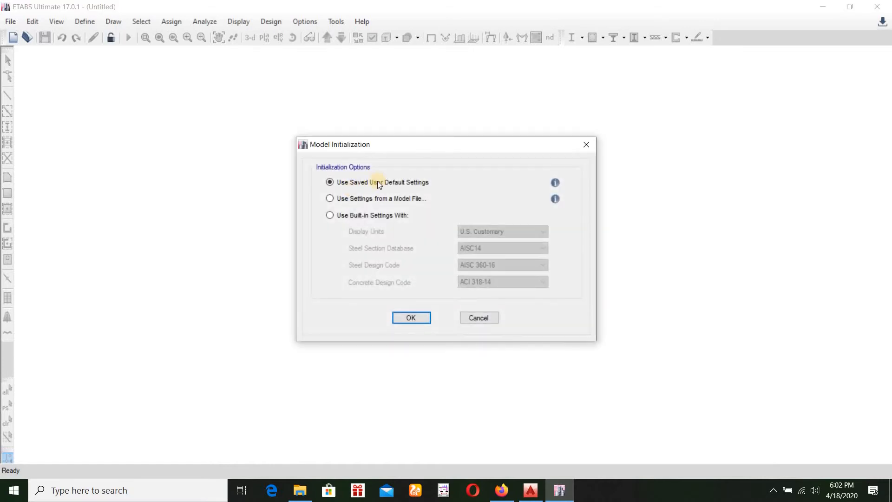
{"action": "left_click", "coordinate": [330, 215]}
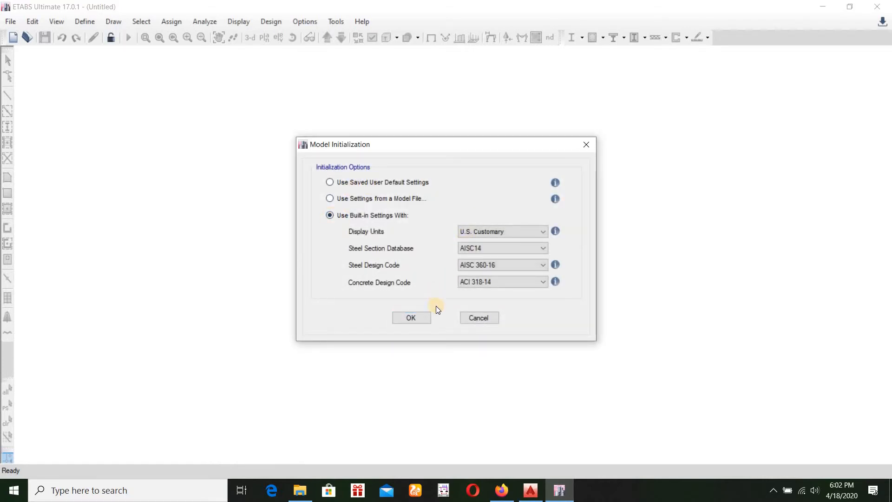
{"action": "key", "text": "Return"}
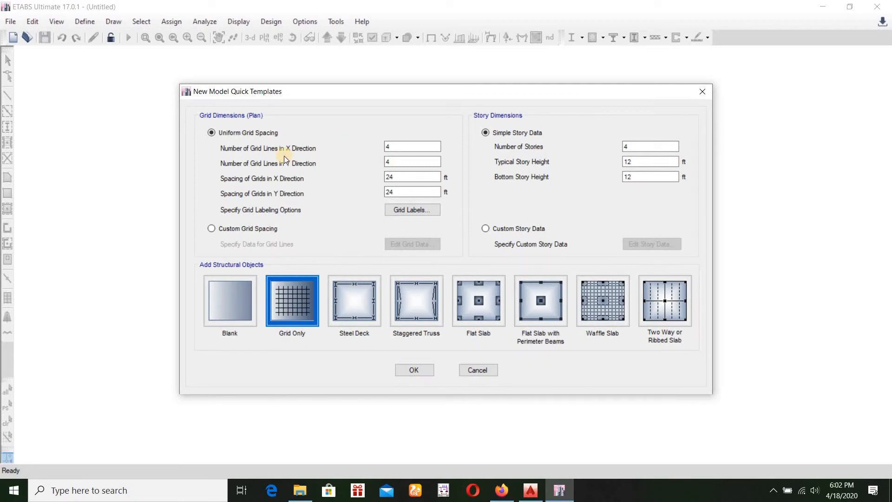
Open Paint and brush one straight horizontal black line, about half the canvas width, to represent the beam
{"action": "left_click", "coordinate": [193, 497]}
{"action": "type", "text": "p"}
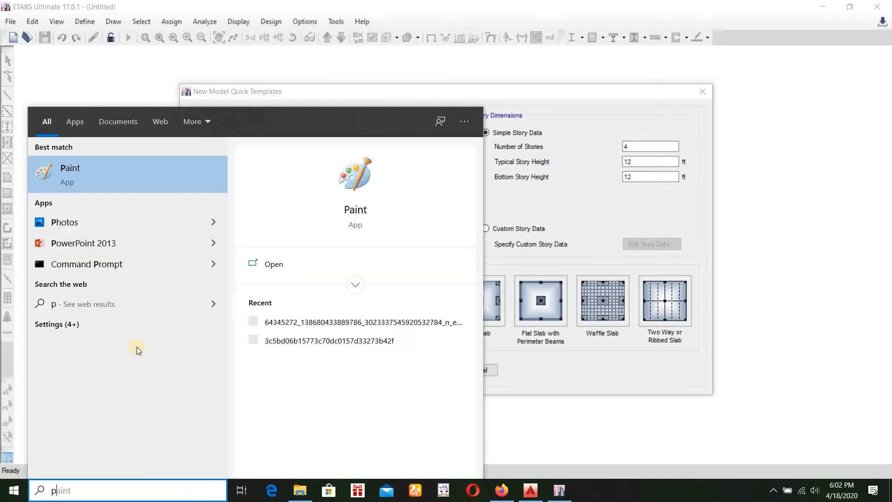
{"action": "left_click", "coordinate": [122, 169]}
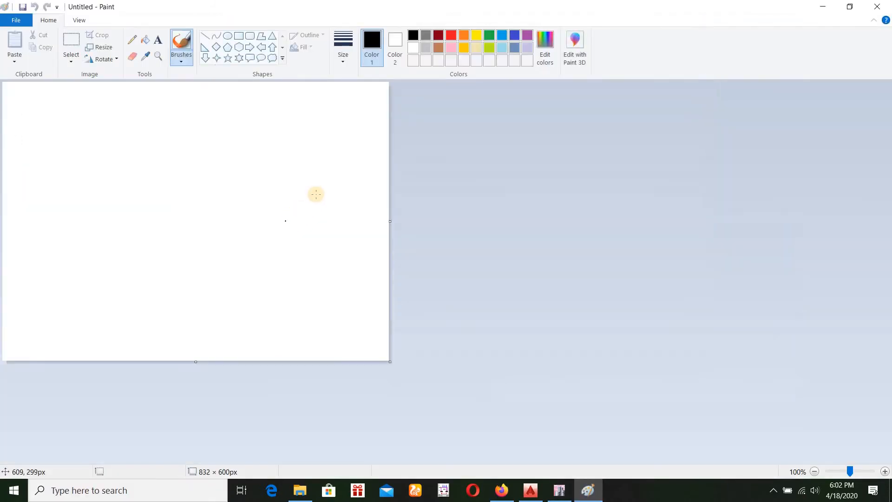
{"action": "left_click_drag", "start_coordinate": [120, 183], "coordinate": [328, 178]}
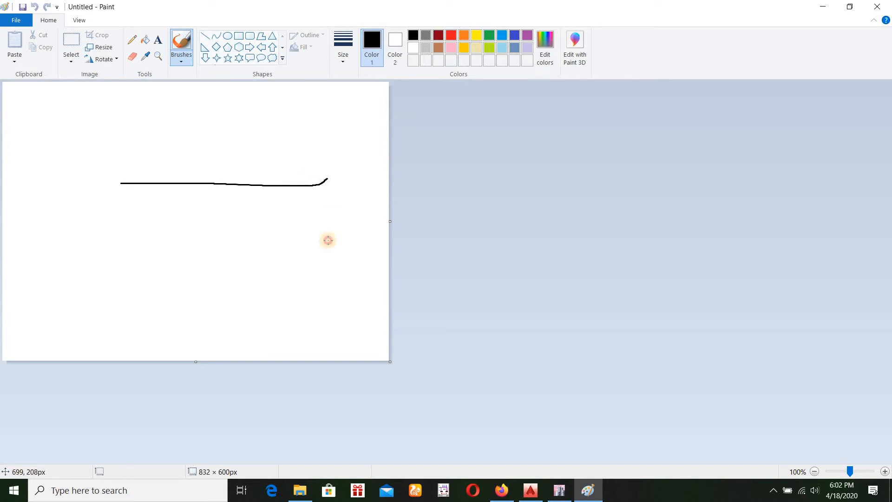
{"action": "key", "text": "ctrl+z"}
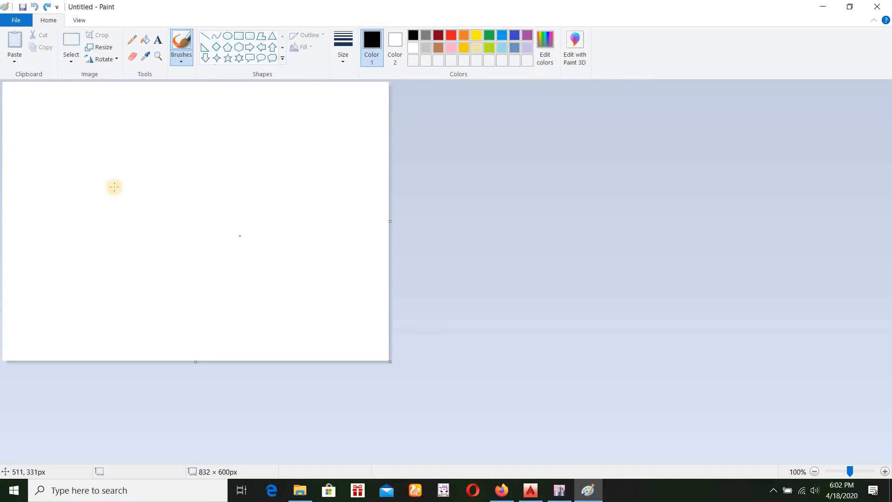
{"action": "left_click_drag", "start_coordinate": [113, 187], "coordinate": [306, 186]}
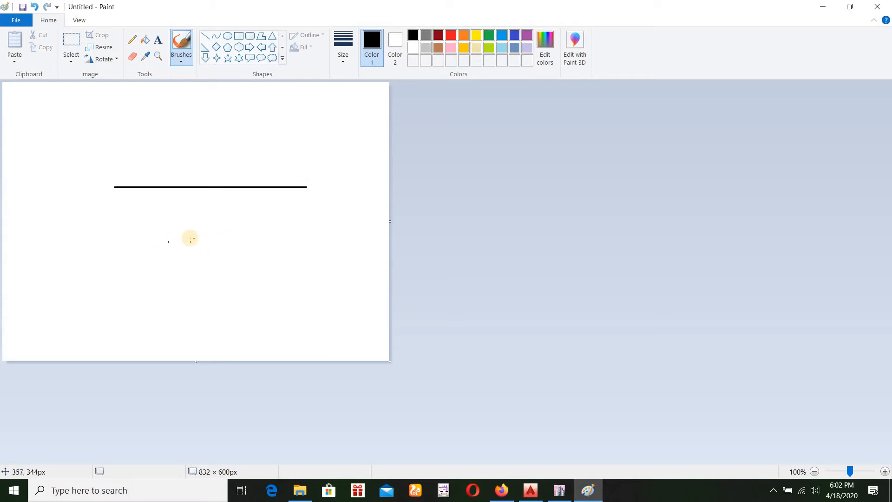
{"action": "left_click", "coordinate": [217, 215]}
{"action": "key", "text": "ctrl+z"}
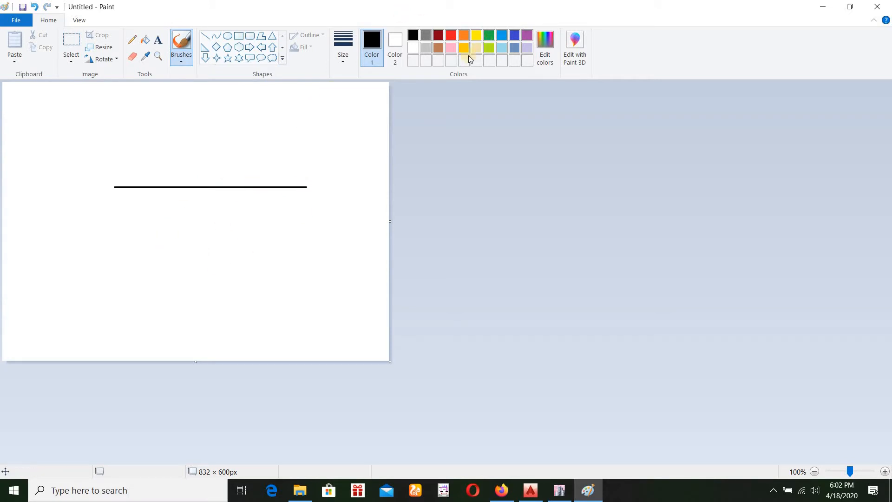
Paint three vertical green grid lines crossing the black beam line at its left end, midpoint and right end
{"action": "left_click", "coordinate": [490, 37]}
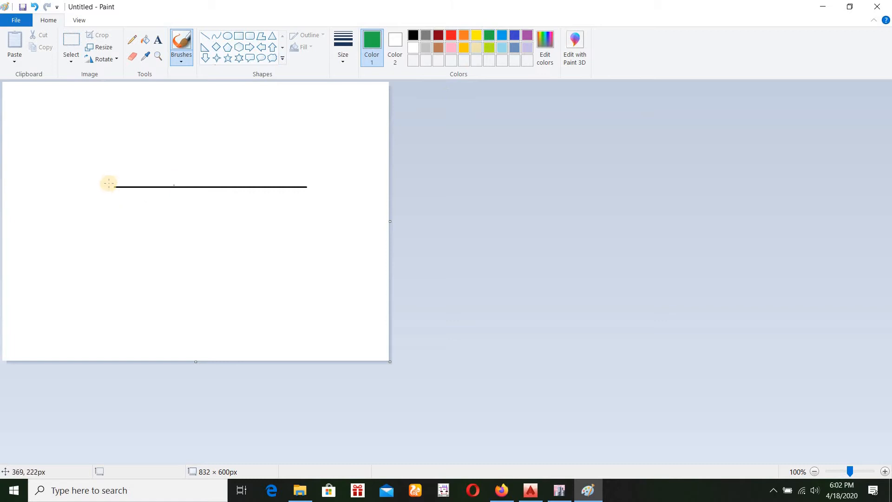
{"action": "left_click_drag", "start_coordinate": [112, 168], "coordinate": [114, 217]}
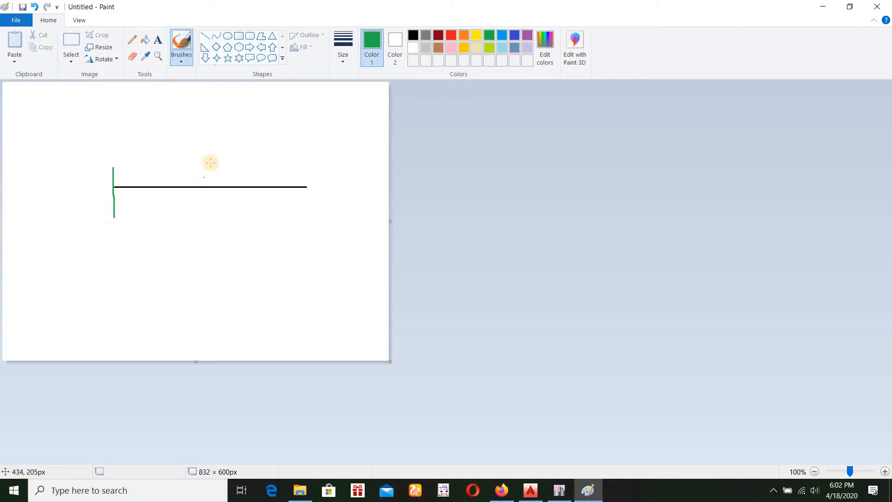
{"action": "left_click_drag", "start_coordinate": [212, 164], "coordinate": [212, 219]}
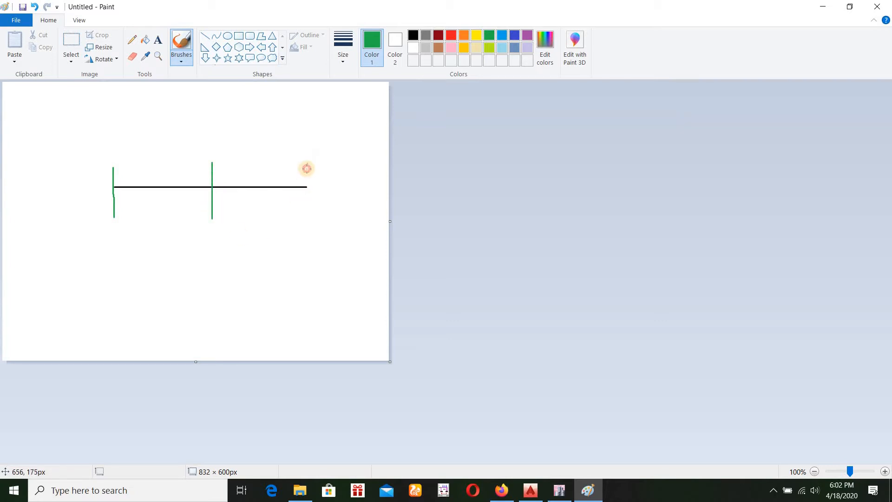
{"action": "left_click_drag", "start_coordinate": [307, 162], "coordinate": [305, 223]}
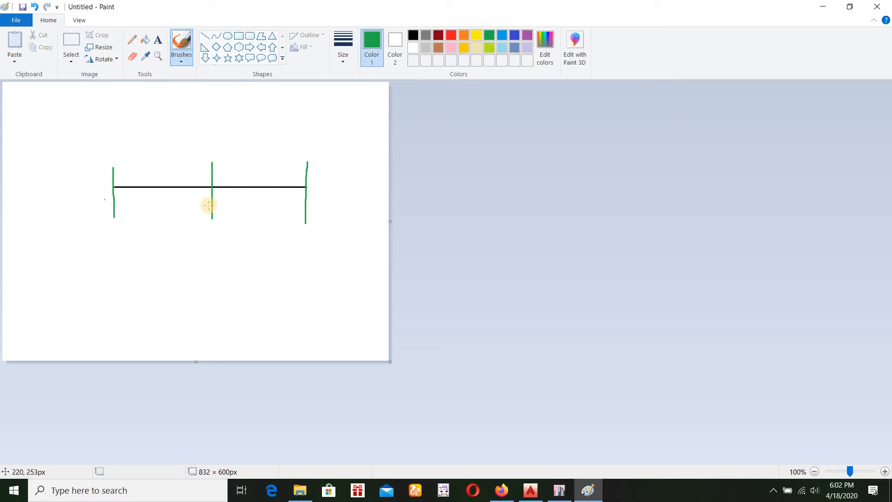
Check the AutoCAD beam drawing, then in the ETABS template set 3 grid lines in X and 1 in Y
{"action": "left_click", "coordinate": [531, 491]}
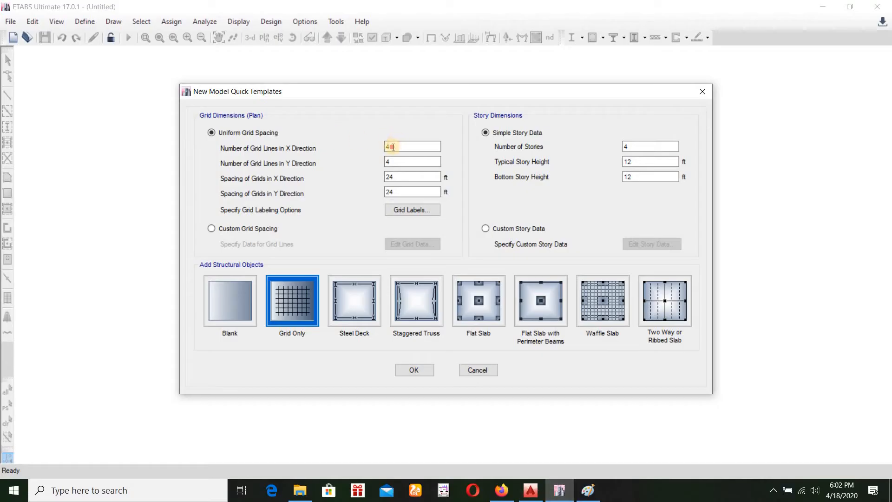
{"action": "double_click", "coordinate": [393, 147]}
{"action": "type", "text": "3"}
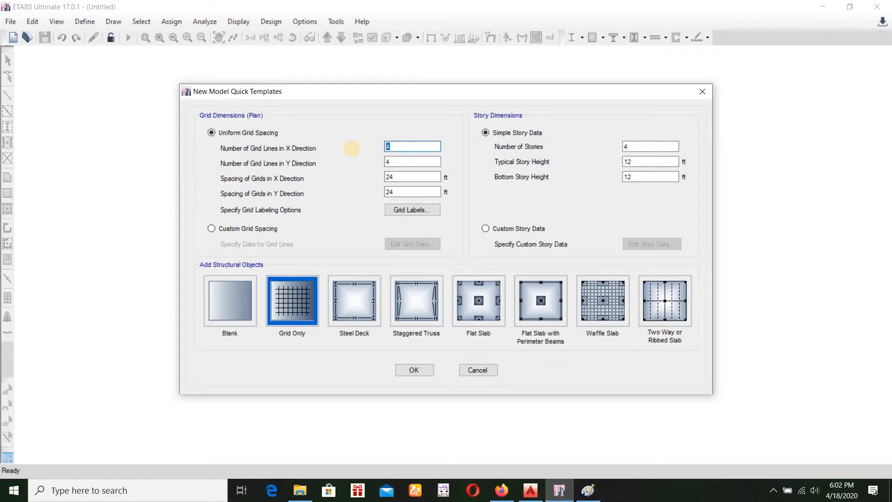
{"action": "double_click", "coordinate": [380, 161]}
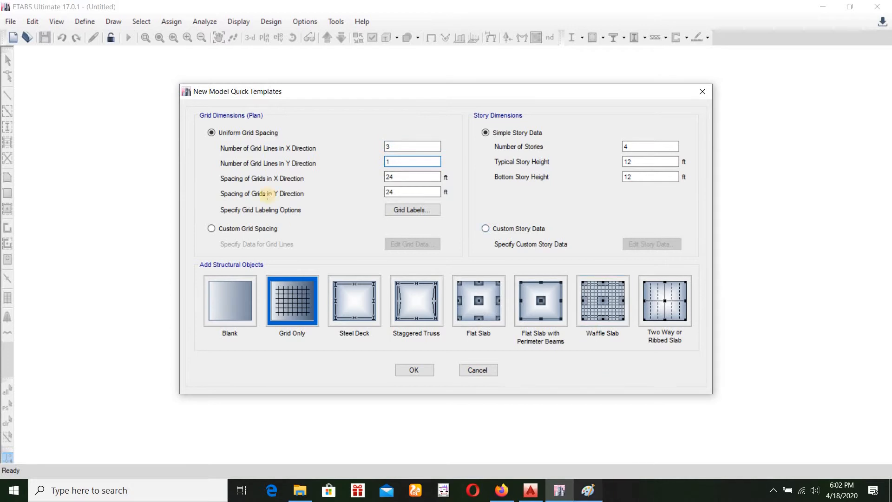
Switch to Paint and brush a horizontal red line along the beam, extending slightly past both outer green lines
{"action": "left_click", "coordinate": [588, 491]}
{"action": "left_click", "coordinate": [451, 36]}
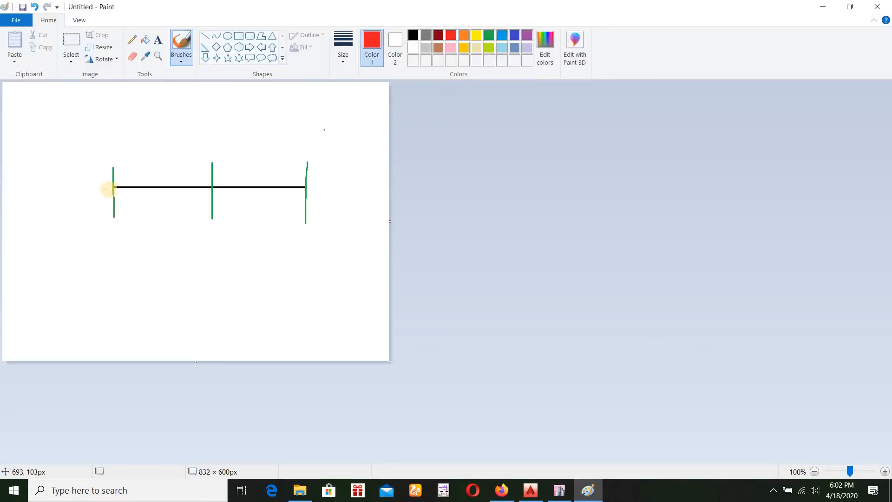
{"action": "left_click", "coordinate": [101, 187]}
{"action": "left_click_drag", "start_coordinate": [307, 191], "coordinate": [344, 188]}
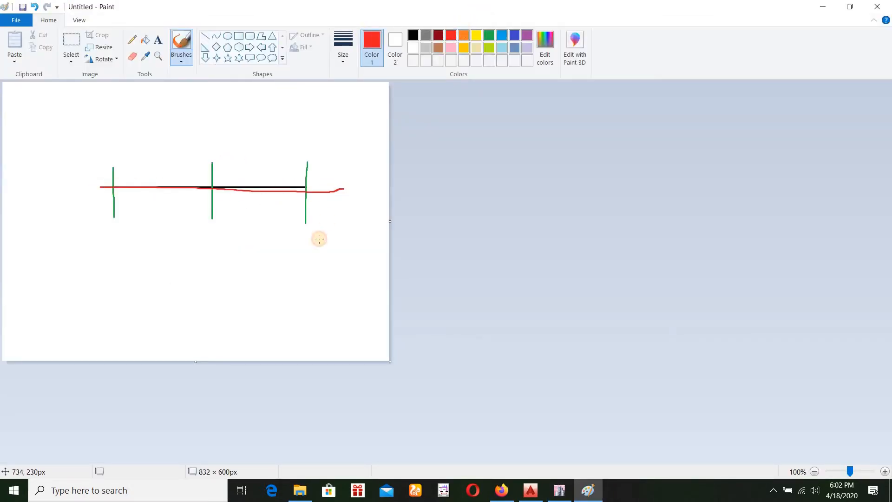
{"action": "key", "text": "ctrl+z"}
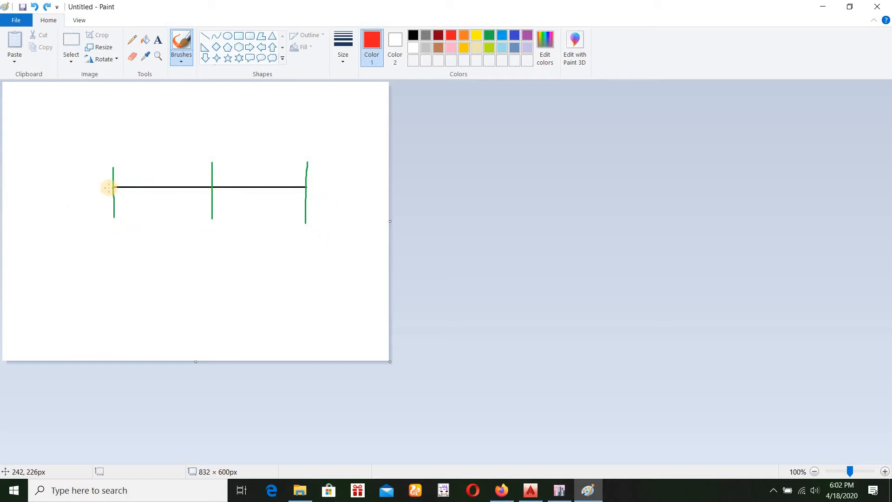
{"action": "left_click_drag", "start_coordinate": [109, 187], "coordinate": [329, 188]}
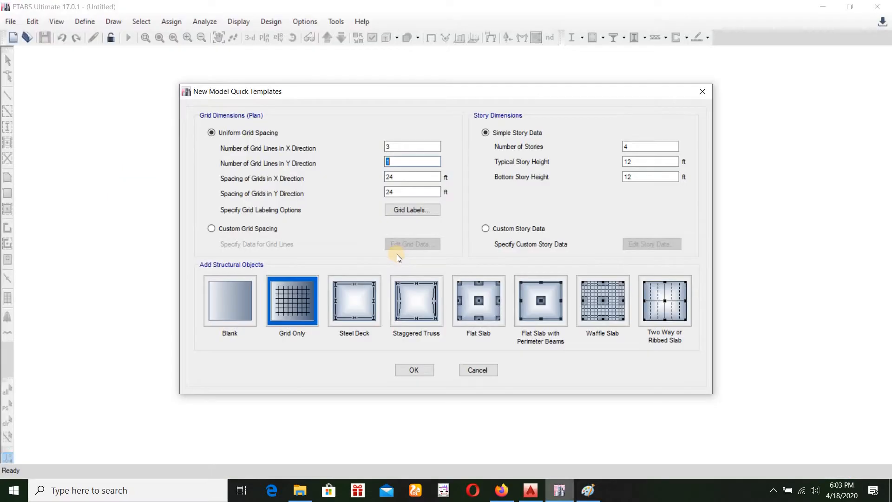
Check the beam spans in the AutoCAD drawing and set the ETABS grid spacing in the X direction to 10 ft
{"action": "left_click", "coordinate": [559, 491]}
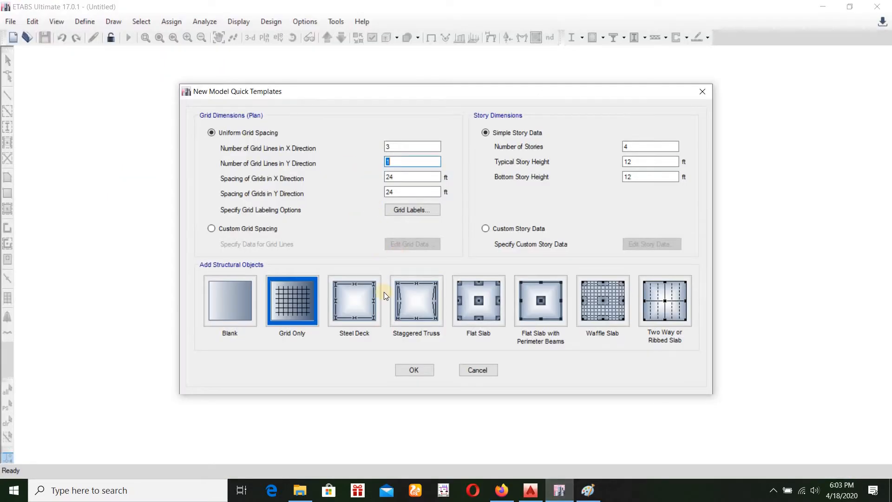
{"action": "left_click", "coordinate": [530, 490]}
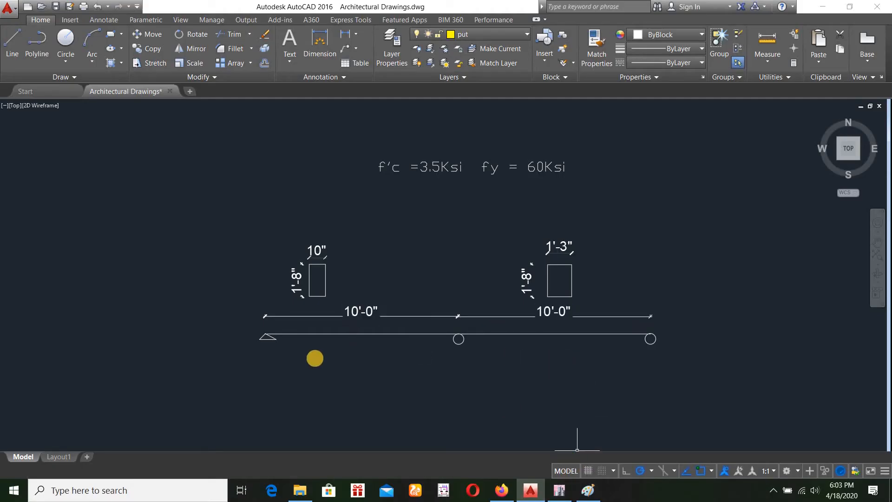
{"action": "left_click", "coordinate": [590, 491]}
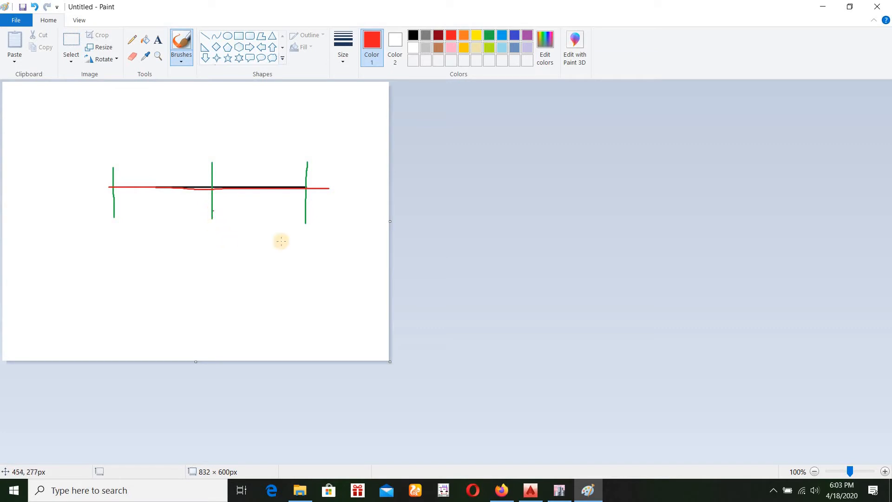
{"action": "left_click", "coordinate": [559, 490]}
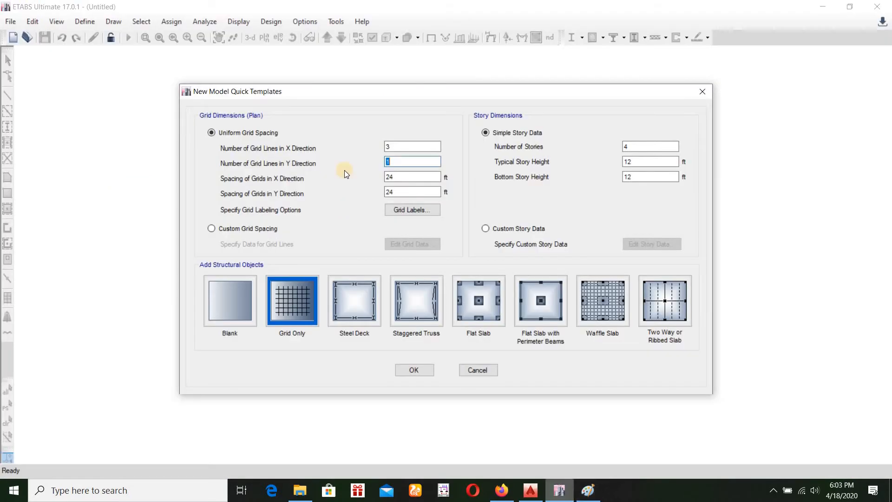
{"action": "key", "text": "Tab"}
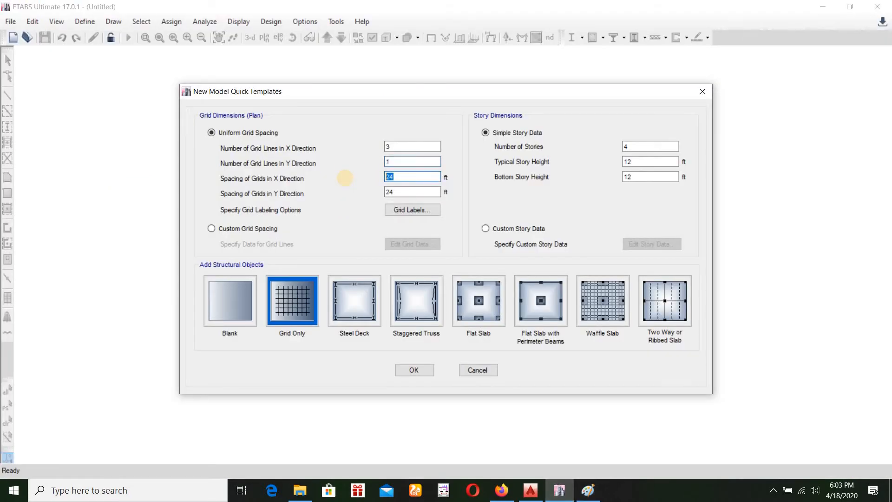
{"action": "type", "text": "10"}
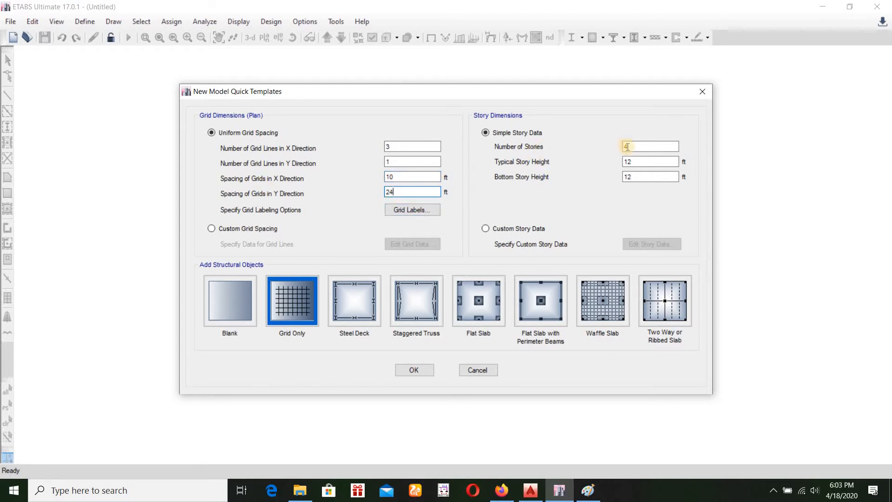
Set the number of stories to 1 and create the grid-only model
{"action": "left_click_drag", "start_coordinate": [637, 146], "coordinate": [603, 146]}
{"action": "type", "text": "1"}
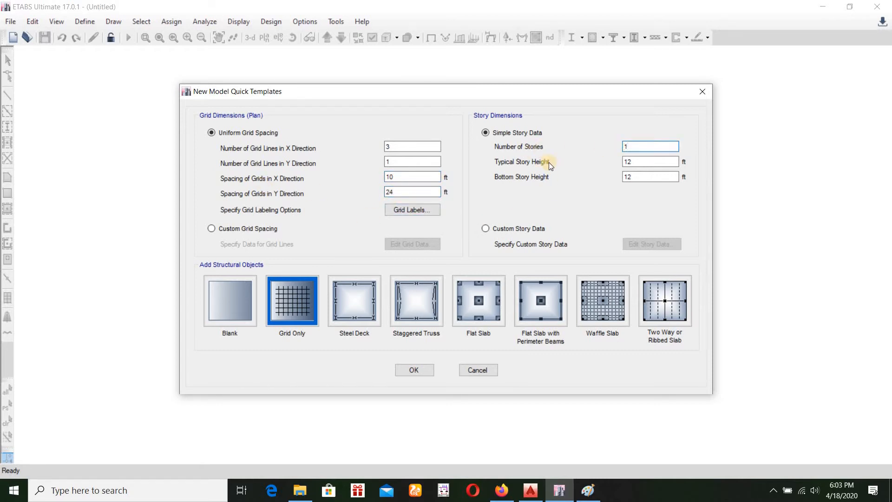
{"action": "left_click", "coordinate": [416, 374]}
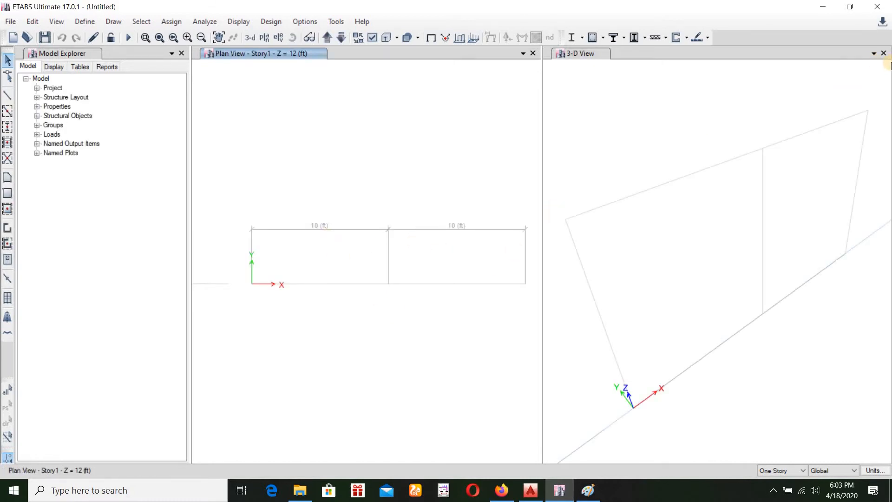
Close the 3-D view and display the elevation along grid line 1, framed from Story1 to Base
{"action": "left_click", "coordinate": [884, 53]}
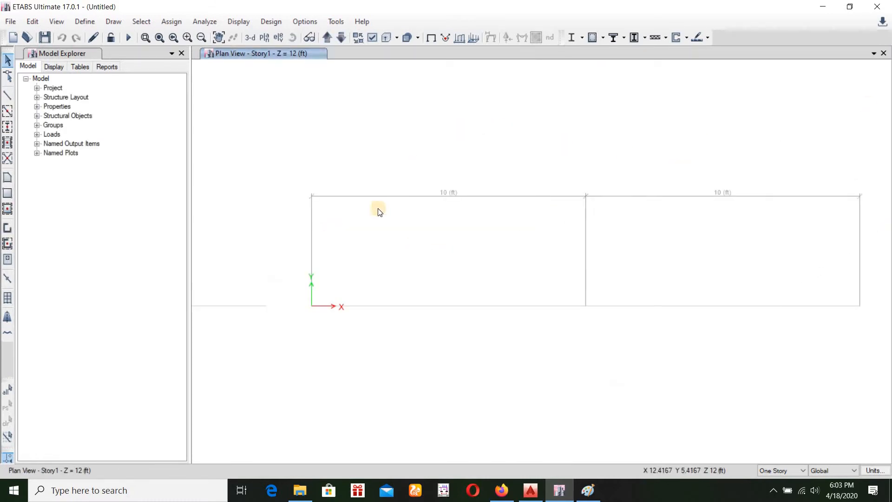
{"action": "left_click", "coordinate": [278, 38]}
{"action": "left_click", "coordinate": [339, 204]}
{"action": "left_click", "coordinate": [393, 387]}
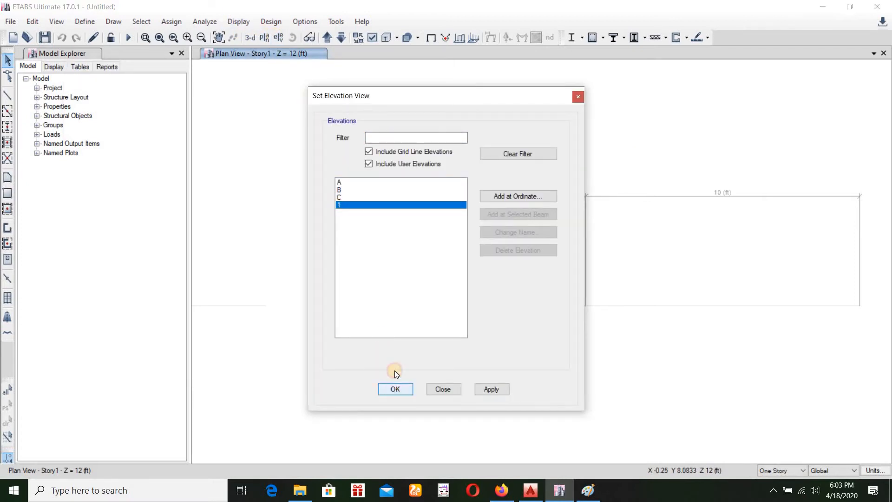
{"action": "scroll", "coordinate": [468, 306], "scroll_direction": "down", "scroll_amount": 4}
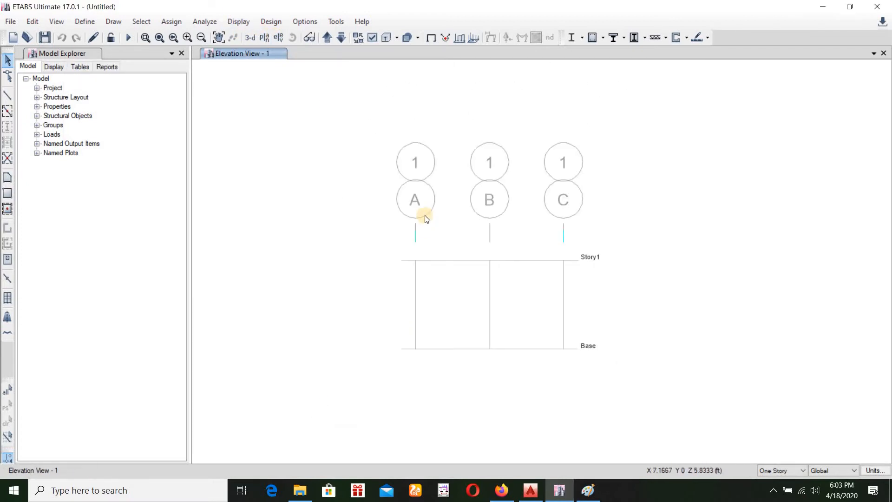
{"action": "scroll", "coordinate": [492, 277], "scroll_direction": "up", "scroll_amount": 3}
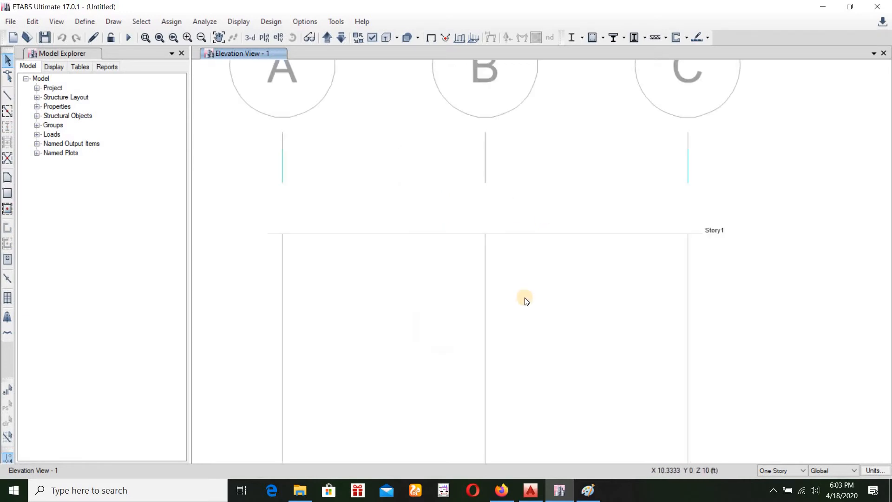
{"action": "middle_click_drag", "start_coordinate": [717, 269], "coordinate": [728, 234]}
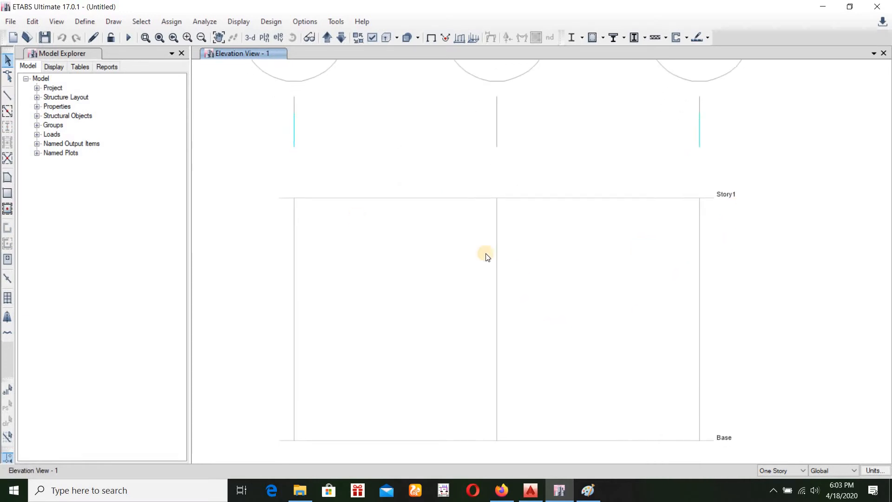
Open the 4000Psi concrete material's properties and rename the material as 3500Psi
{"action": "left_click", "coordinate": [85, 22]}
{"action": "left_click", "coordinate": [135, 34]}
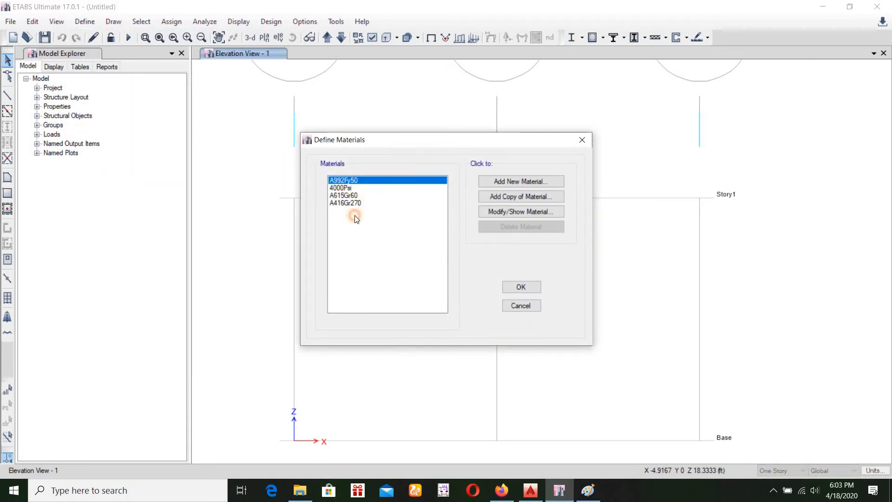
{"action": "left_click", "coordinate": [345, 189]}
{"action": "left_click", "coordinate": [487, 212]}
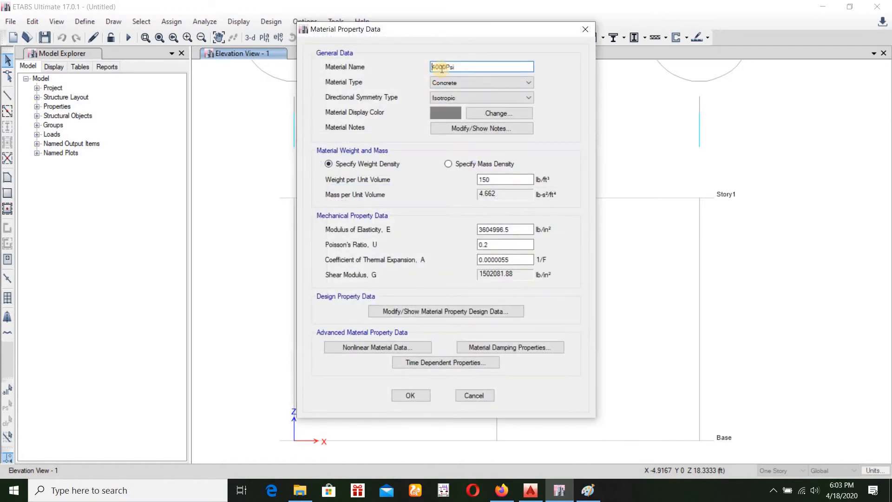
{"action": "key", "text": "Right"}
{"action": "key", "text": "Right"}
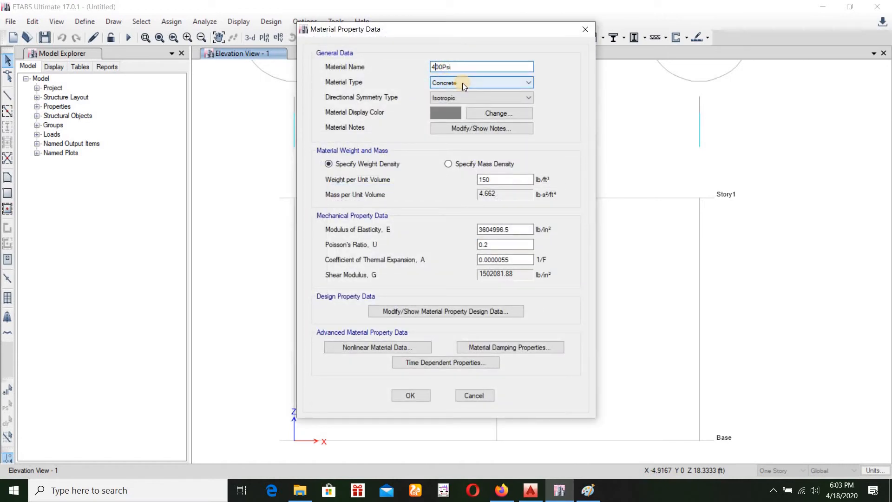
{"action": "key", "text": "BackSpace"}
{"action": "type", "text": "35"}
Set the 3500Psi concrete's modulus of elasticity to 3372165.476 lb/in²
{"action": "left_click_drag", "start_coordinate": [518, 228], "coordinate": [434, 231]}
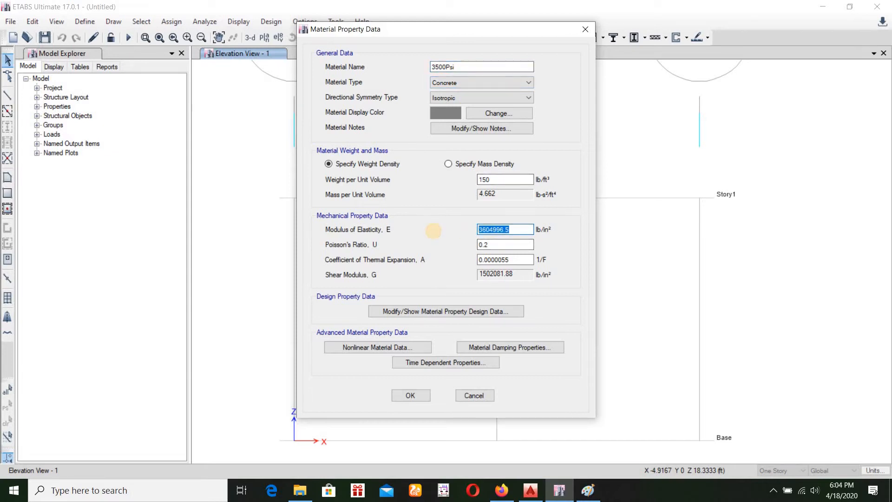
{"action": "type", "text": "57000*sqrt(3500"}
{"action": "key", "text": "Return"}
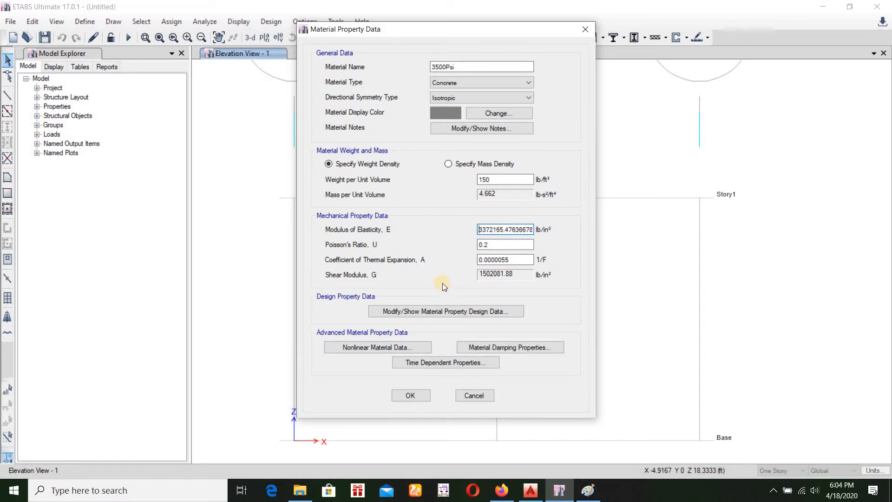
Set the 3500Psi concrete's specified compressive strength f'c to 3500 lb/in² and accept the material definitions
{"action": "left_click", "coordinate": [440, 317]}
{"action": "left_click_drag", "start_coordinate": [530, 212], "coordinate": [459, 213]}
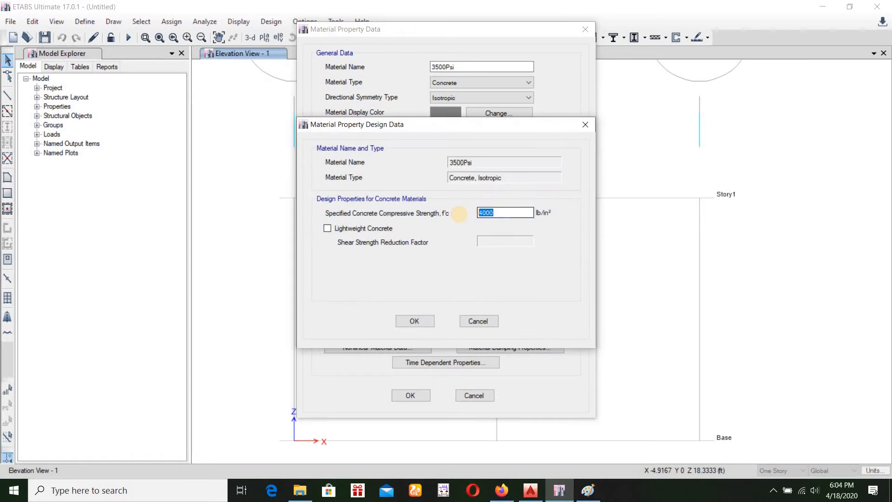
{"action": "type", "text": "35"}
{"action": "left_click", "coordinate": [414, 321]}
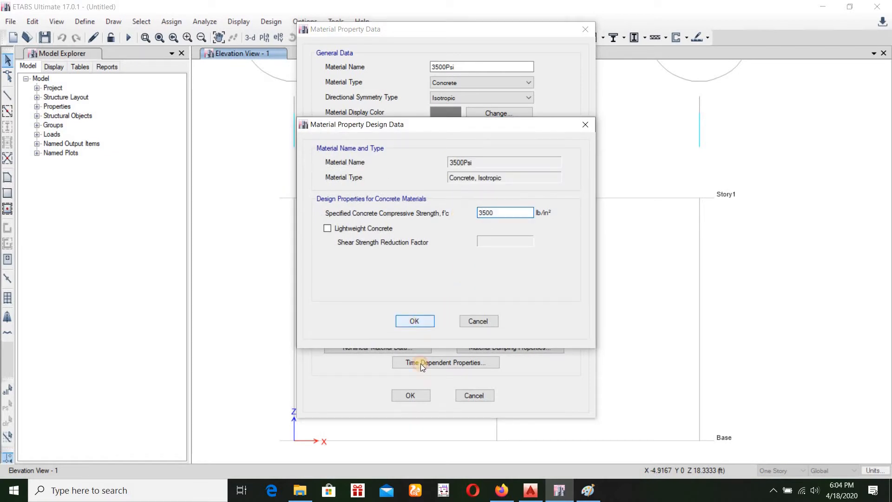
{"action": "left_click", "coordinate": [418, 398]}
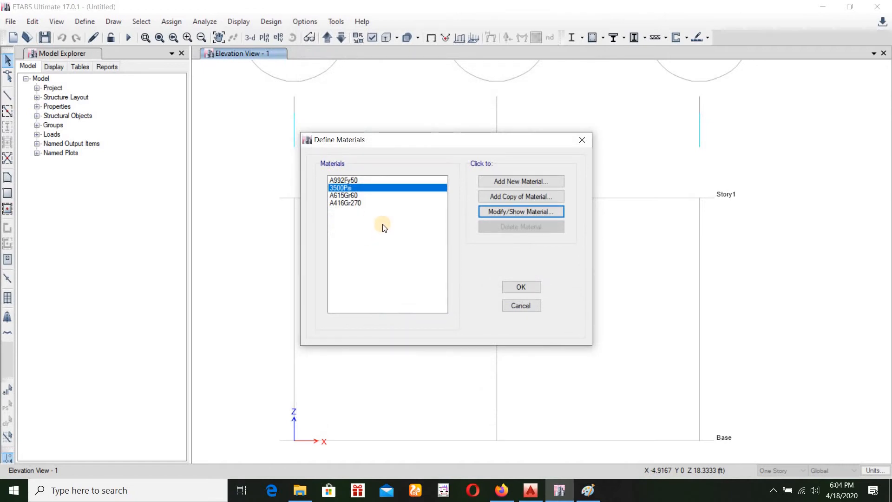
{"action": "left_click", "coordinate": [352, 196]}
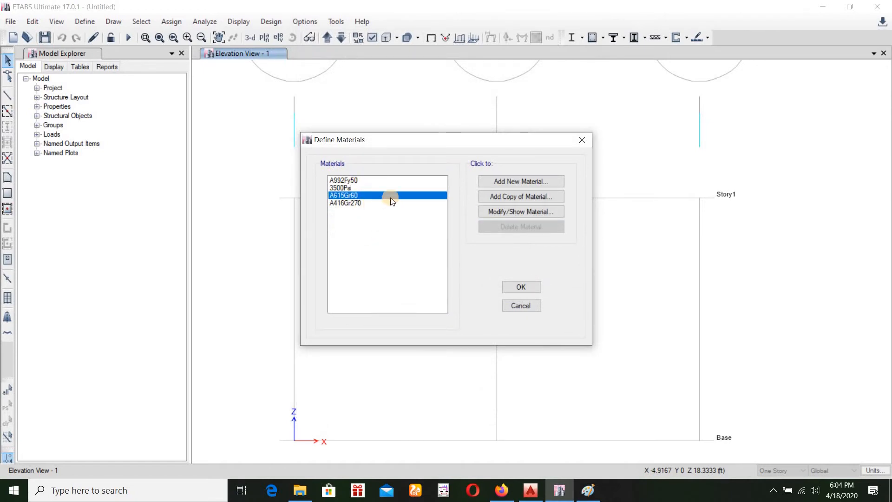
{"action": "left_click", "coordinate": [504, 287]}
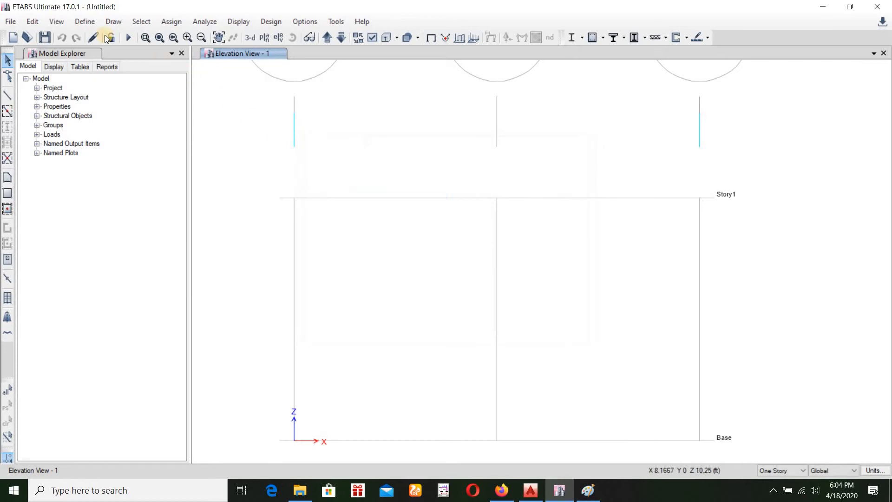
Bulk-delete all predefined frame sections that can be removed from the frame properties
{"action": "left_click", "coordinate": [81, 22]}
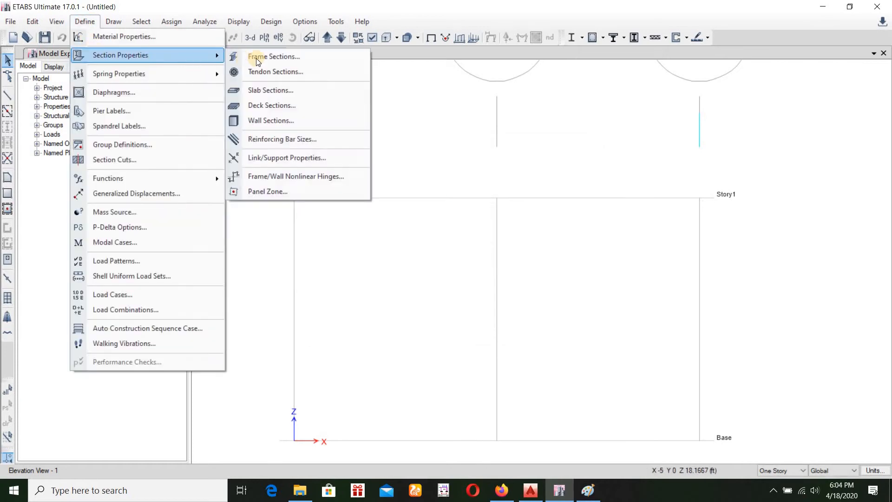
{"action": "left_click", "coordinate": [260, 57]}
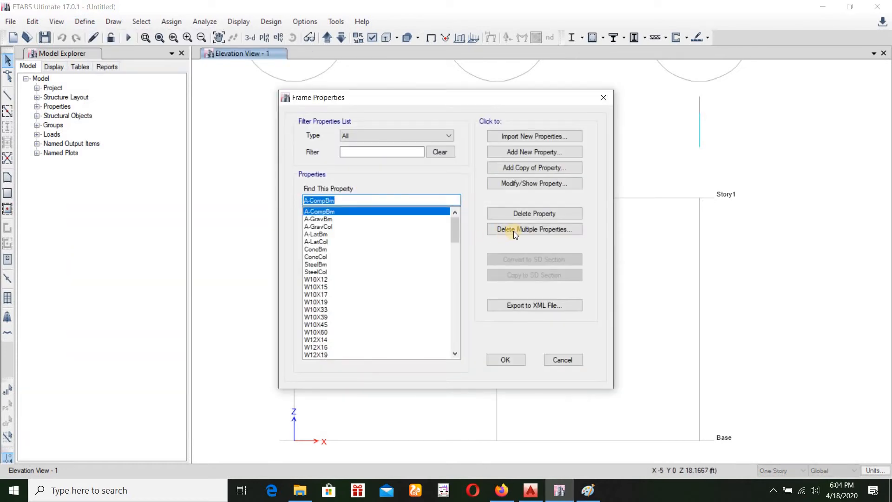
{"action": "left_click", "coordinate": [514, 231]}
{"action": "left_click_drag", "start_coordinate": [413, 192], "coordinate": [446, 334]}
{"action": "left_click", "coordinate": [410, 336]}
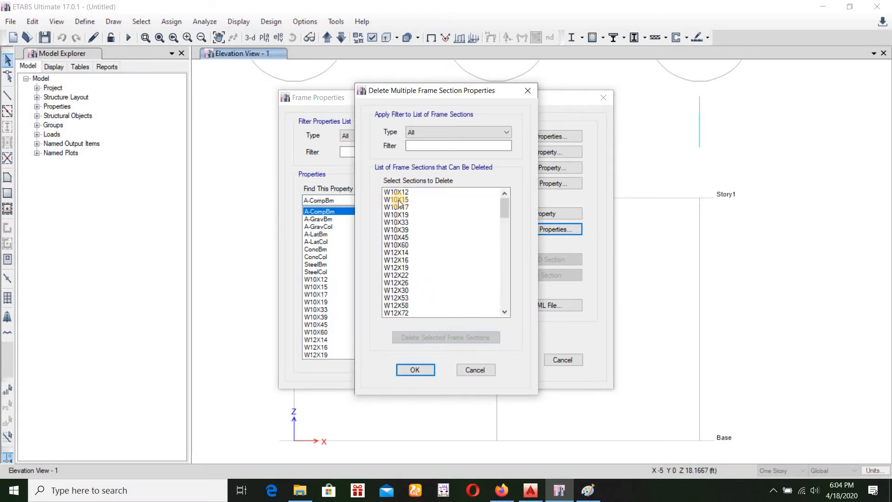
{"action": "left_click_drag", "start_coordinate": [400, 197], "coordinate": [442, 353]}
{"action": "left_click", "coordinate": [411, 338]}
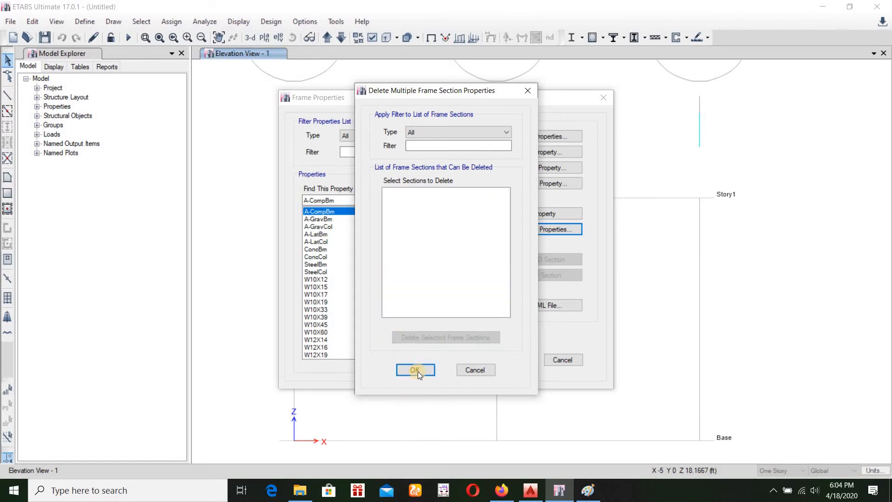
{"action": "key", "text": "Return"}
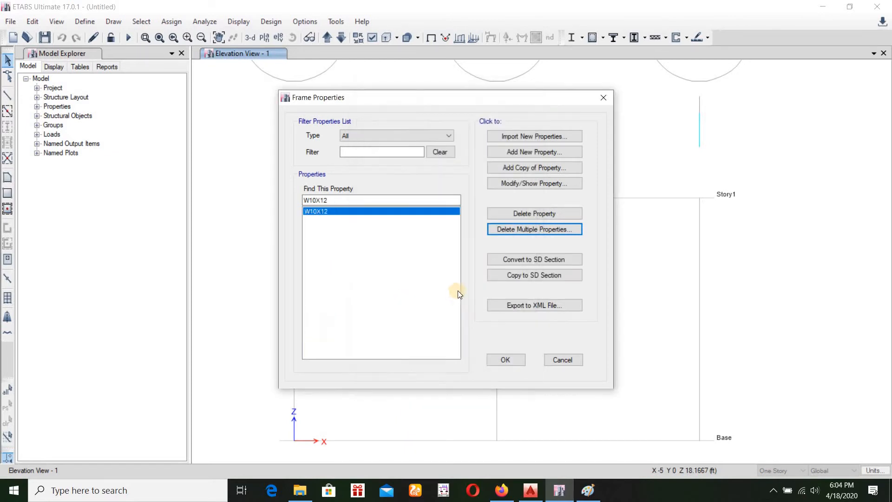
Add a concrete rectangular frame section named B-10X20 in 3500Psi, with depth 20 in and width 10 in
{"action": "left_click", "coordinate": [492, 153]}
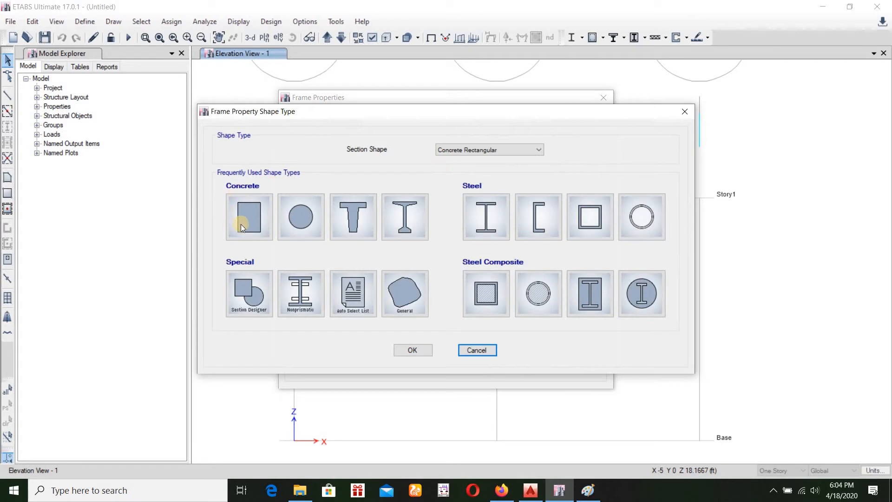
{"action": "left_click", "coordinate": [258, 233]}
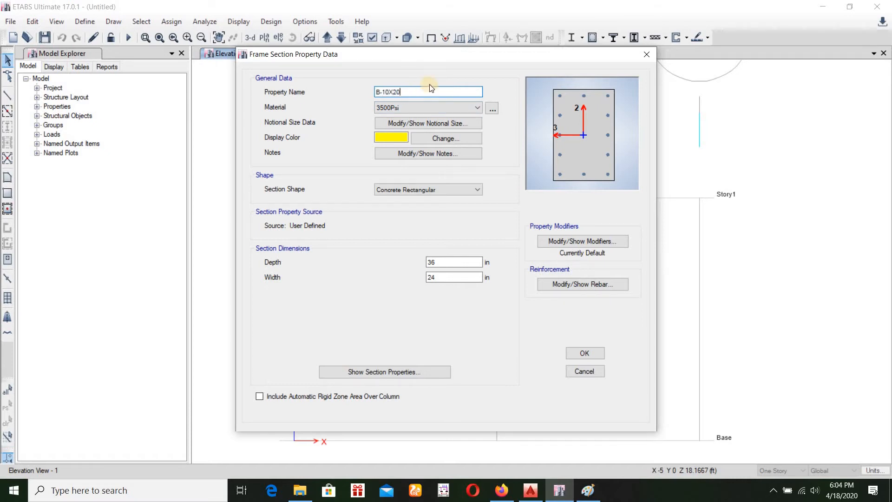
{"action": "left_click_drag", "start_coordinate": [439, 264], "coordinate": [396, 277]}
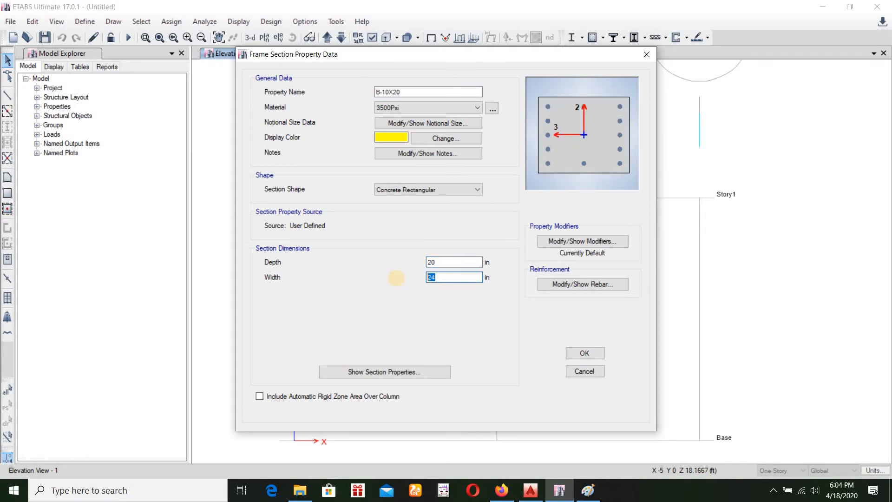
{"action": "type", "text": "10"}
Set B-10X20's reinforcement to M3 Design Only (Beam) with 2.3 in top and bottom bar cover, and save the section
{"action": "left_click", "coordinate": [548, 284]}
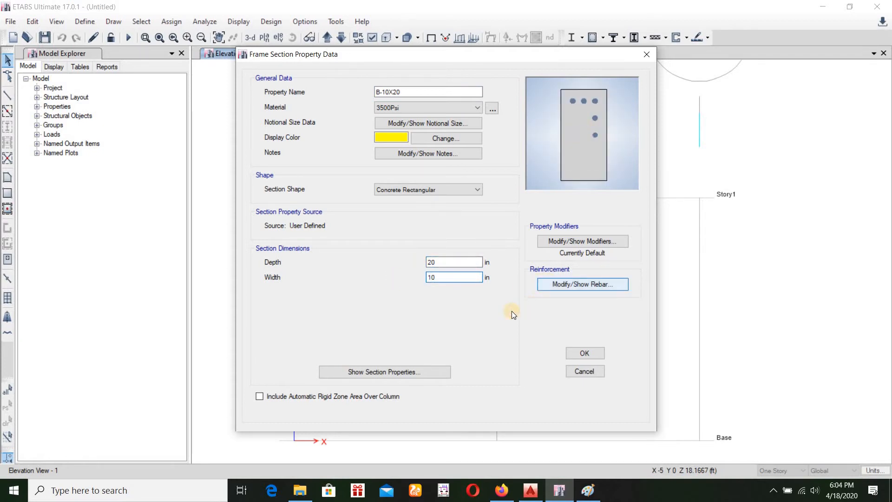
{"action": "left_click", "coordinate": [308, 127]}
{"action": "left_click_drag", "start_coordinate": [356, 157], "coordinate": [318, 172]}
{"action": "type", "text": "2.32.3"}
{"action": "left_click", "coordinate": [414, 234]}
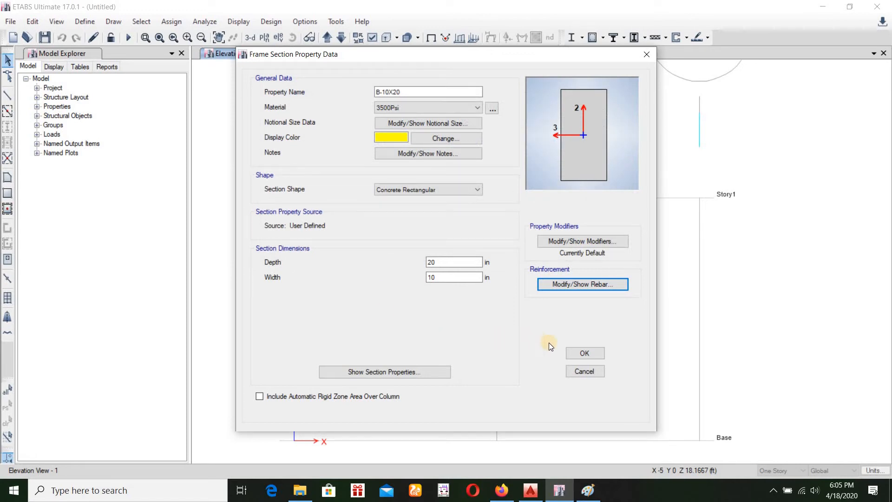
{"action": "left_click", "coordinate": [571, 353]}
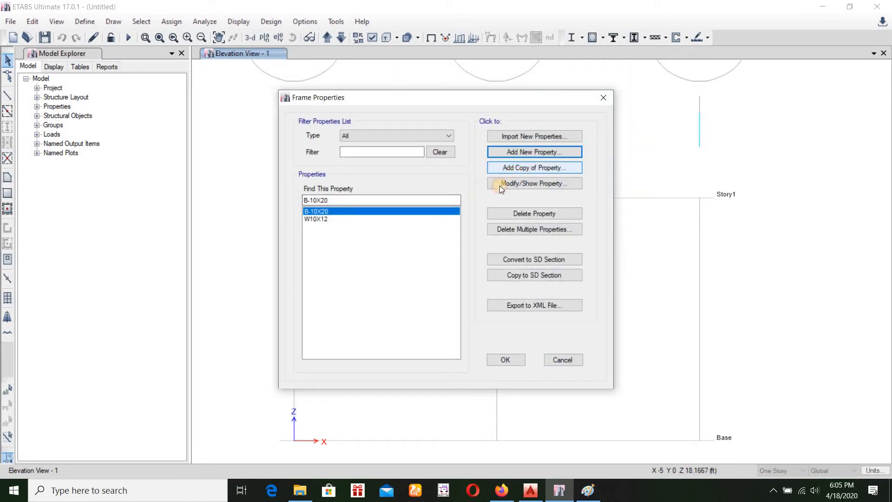
Copy B-10X20 as B-15X20 with a 15 in width, check its reinforcement settings, and accept the frame sections
{"action": "left_click", "coordinate": [519, 167]}
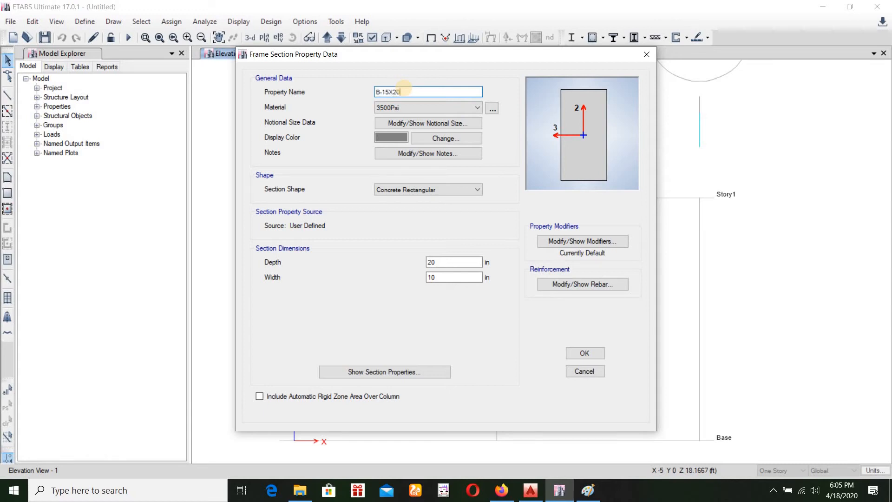
{"action": "left_click_drag", "start_coordinate": [451, 277], "coordinate": [379, 278]}
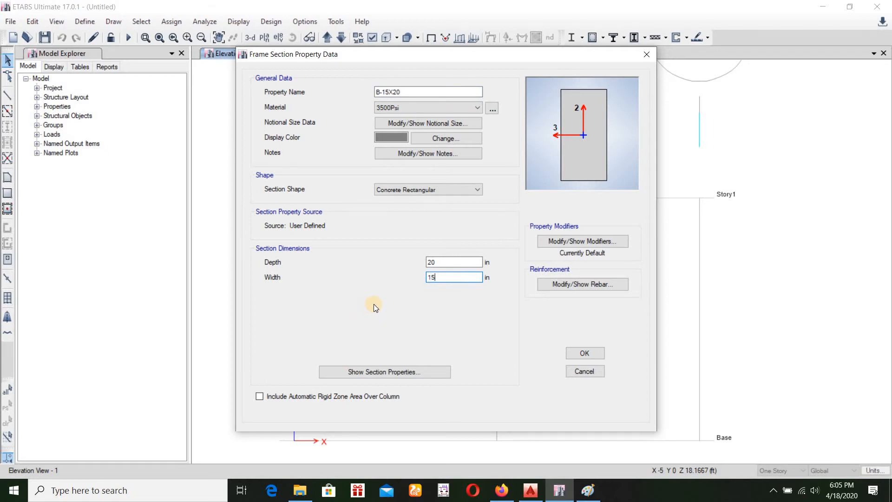
{"action": "left_click", "coordinate": [565, 286]}
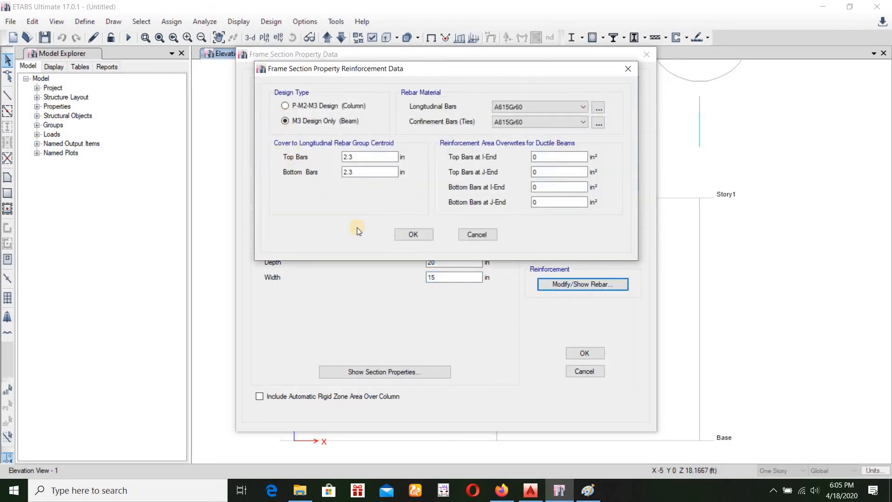
{"action": "left_click", "coordinate": [407, 235]}
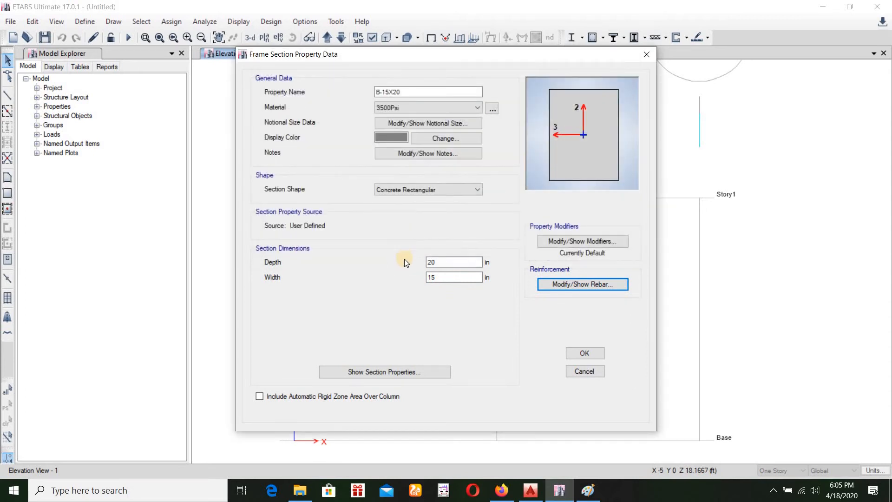
{"action": "left_click", "coordinate": [581, 352]}
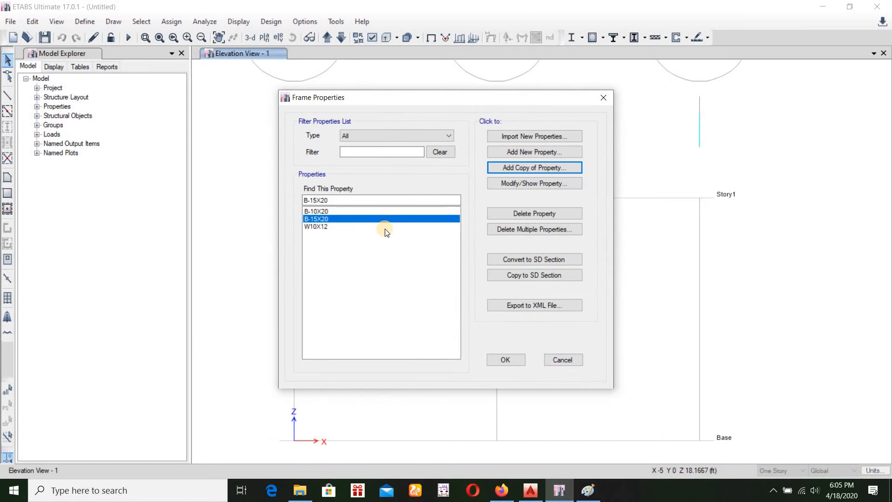
{"action": "left_click", "coordinate": [502, 362]}
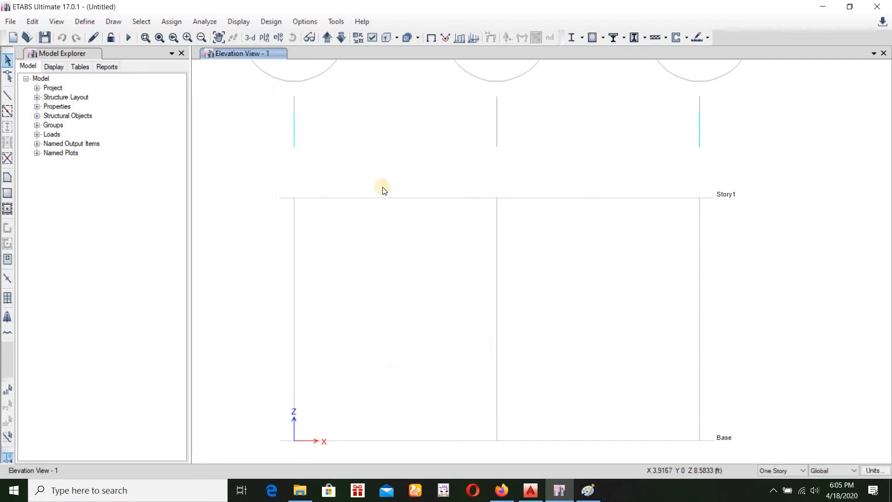
Draw a B-10X20 beam along Story1 from grid A to grid B
{"action": "scroll", "coordinate": [446, 145], "scroll_direction": "down", "scroll_amount": 3}
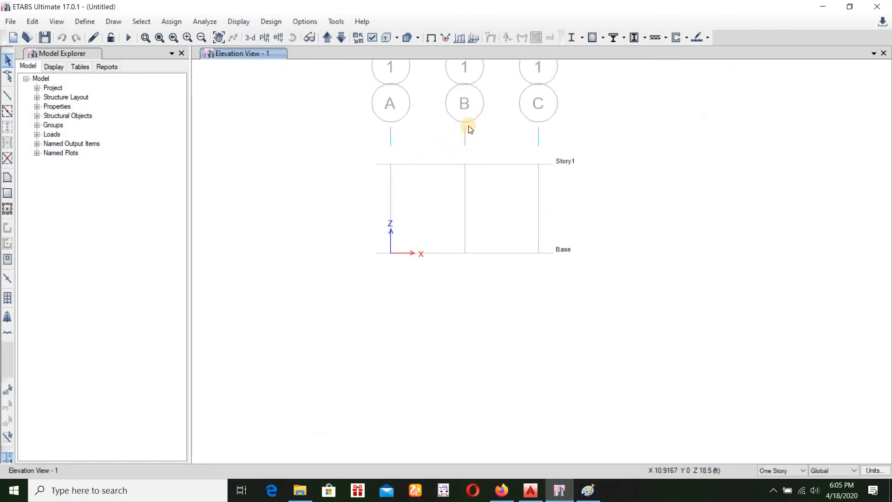
{"action": "scroll", "coordinate": [469, 126], "scroll_direction": "up", "scroll_amount": 3}
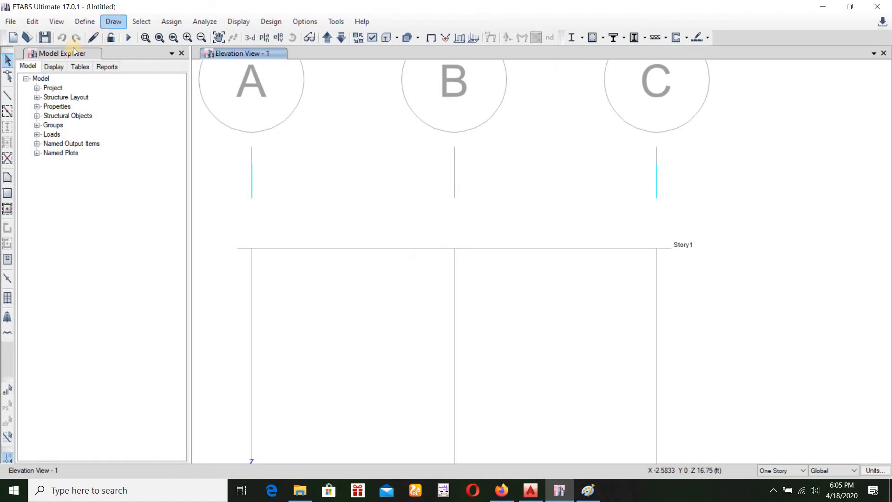
{"action": "left_click", "coordinate": [7, 97]}
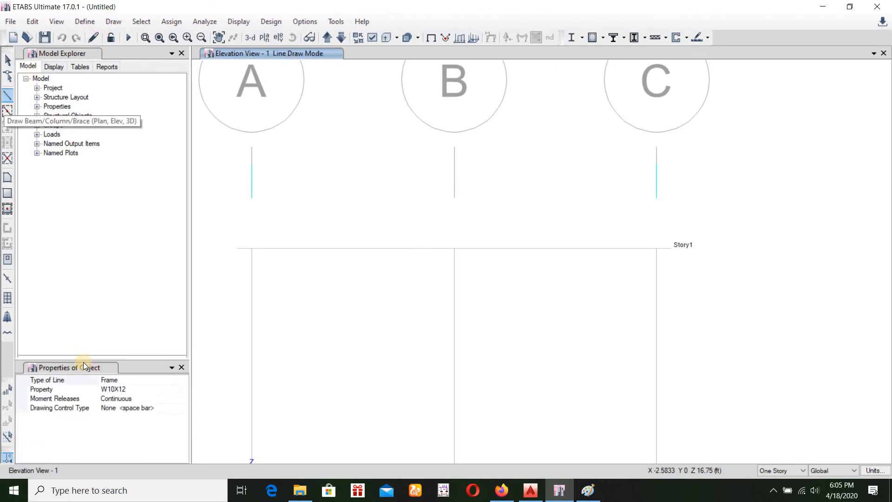
{"action": "left_click", "coordinate": [169, 391]}
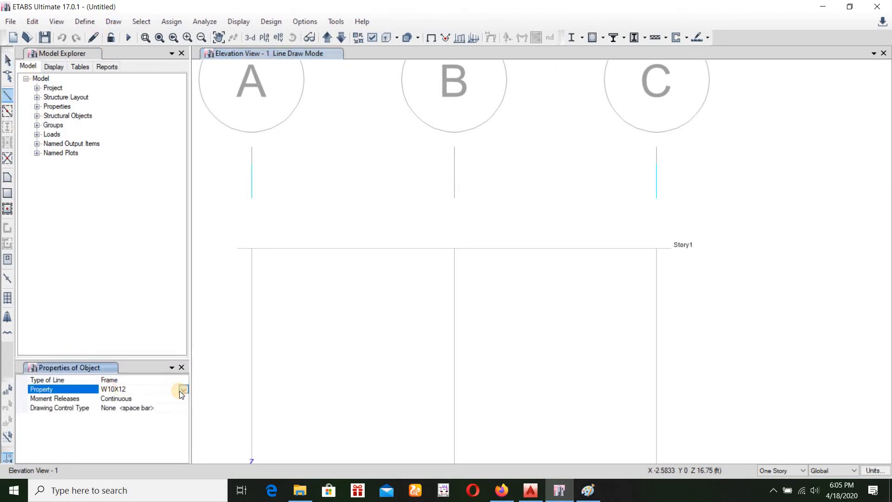
{"action": "left_click", "coordinate": [181, 390]}
{"action": "left_click", "coordinate": [128, 400]}
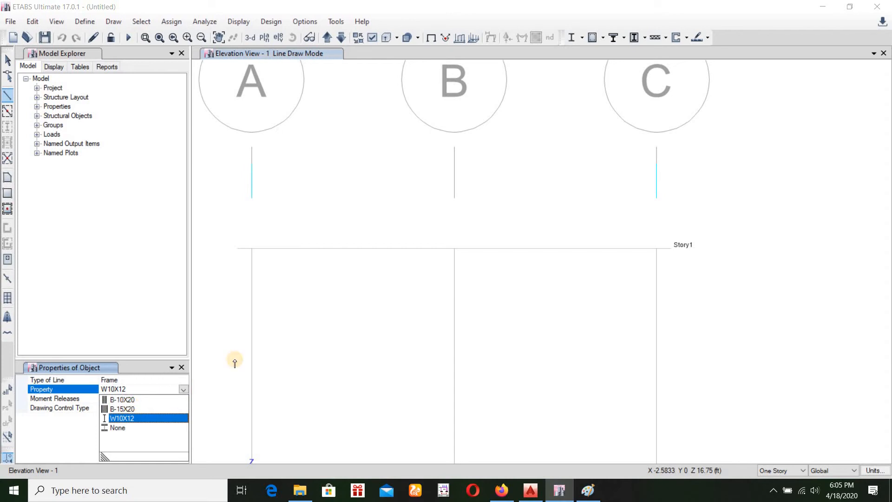
{"action": "left_click", "coordinate": [251, 252]}
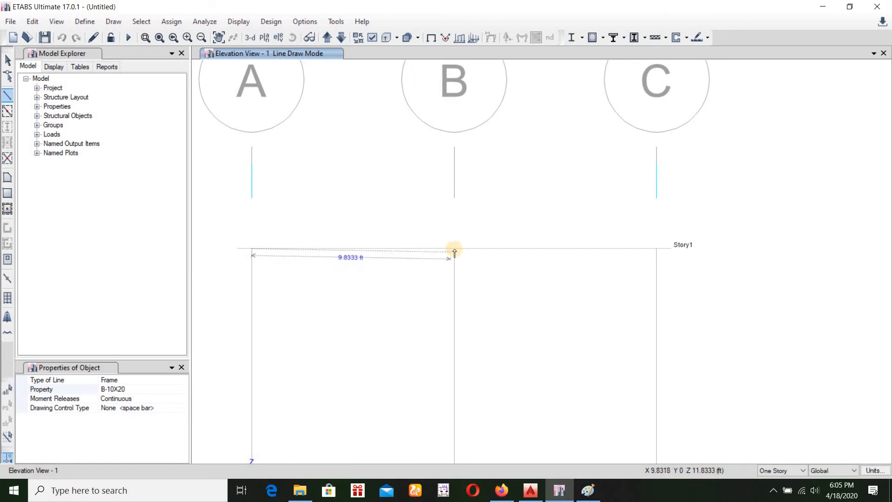
{"action": "left_click", "coordinate": [419, 281]}
{"action": "key", "text": "Escape"}
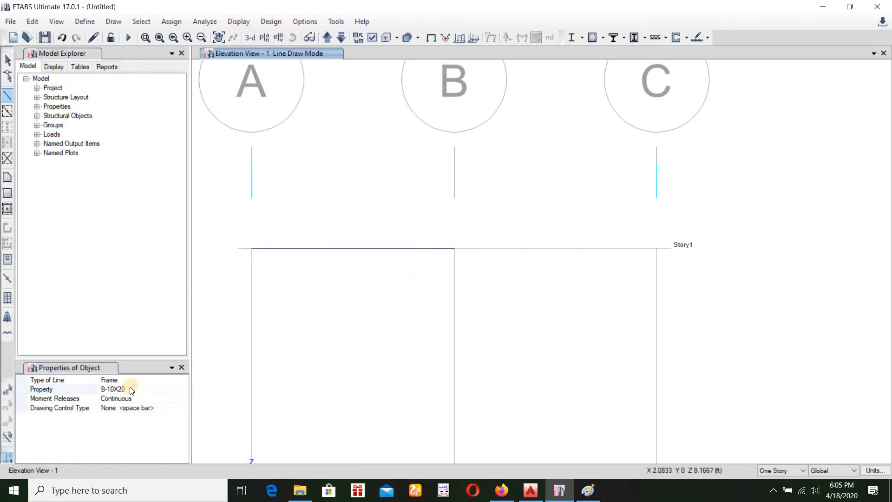
Draw a B-15X20 beam along Story1 from grid B to grid C and leave line drawing
{"action": "left_click", "coordinate": [183, 390]}
{"action": "left_click", "coordinate": [183, 389]}
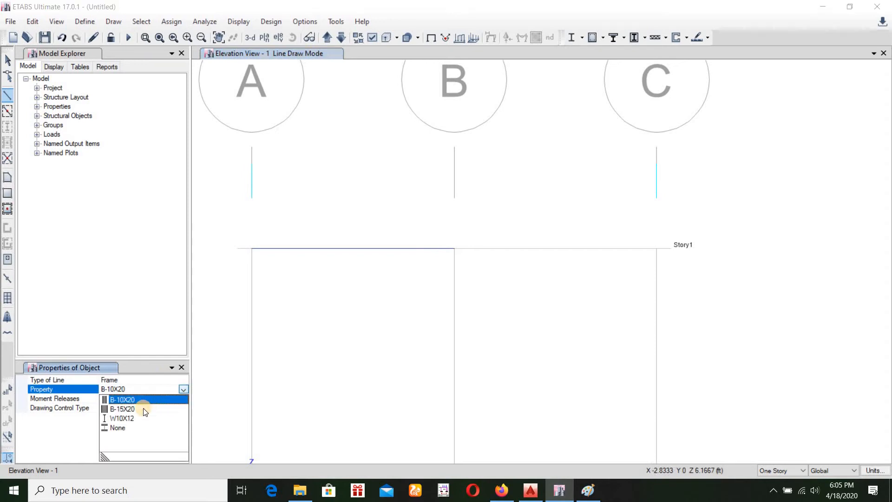
{"action": "left_click", "coordinate": [127, 409]}
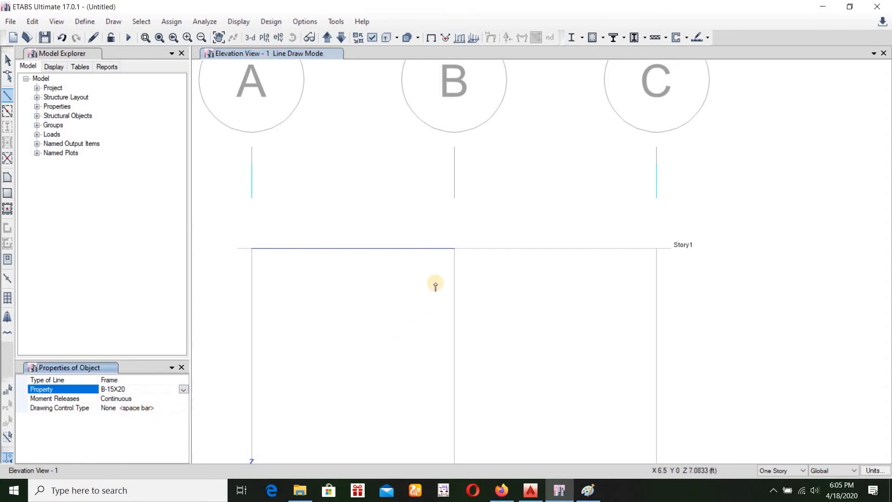
{"action": "left_click", "coordinate": [455, 254]}
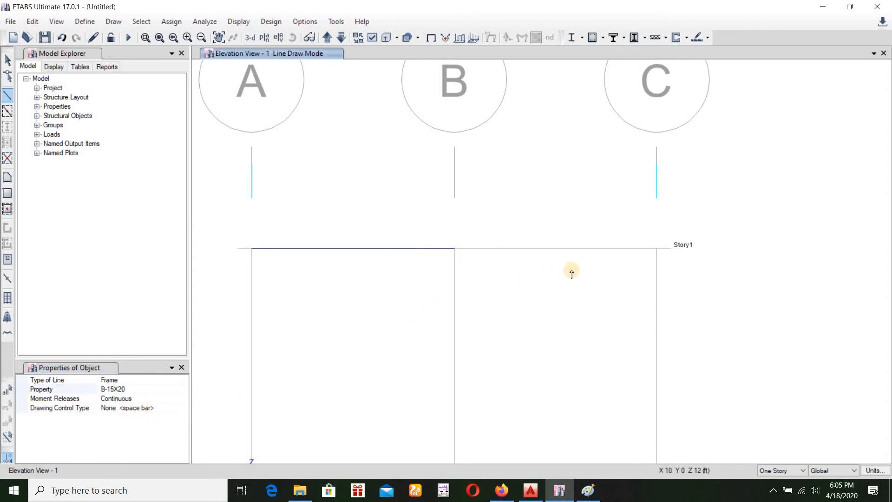
{"action": "left_click", "coordinate": [658, 249]}
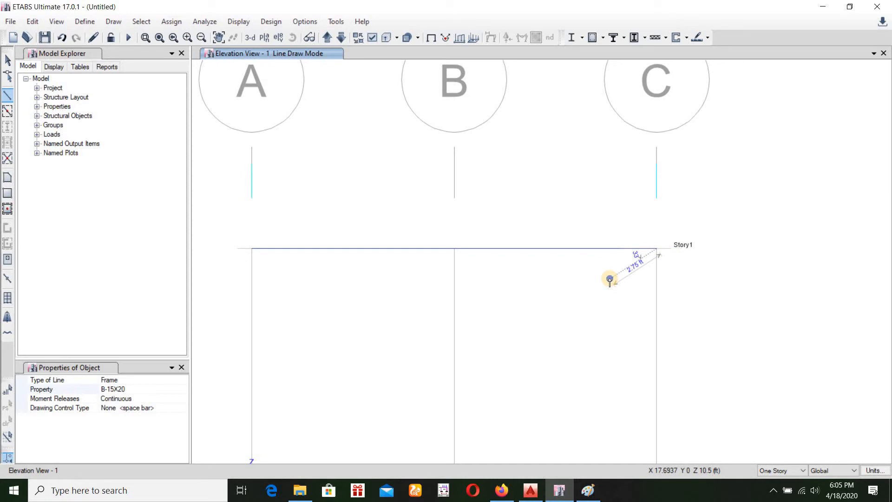
{"action": "right_click", "coordinate": [610, 280]}
{"action": "left_click", "coordinate": [7, 60]}
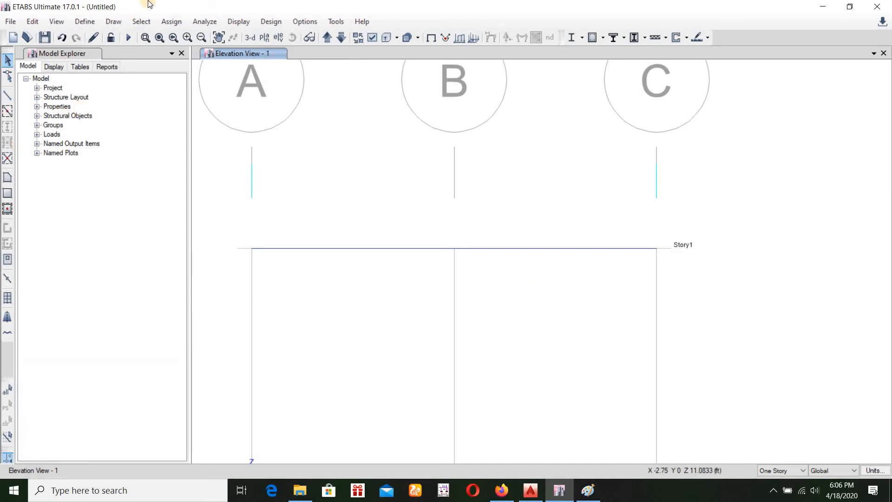
Assign a pinned restraint, fixing translation in X, Y and Z, to the Story1 joint at grid A
{"action": "left_click", "coordinate": [161, 19]}
{"action": "mouse_move", "coordinate": [223, 36]}
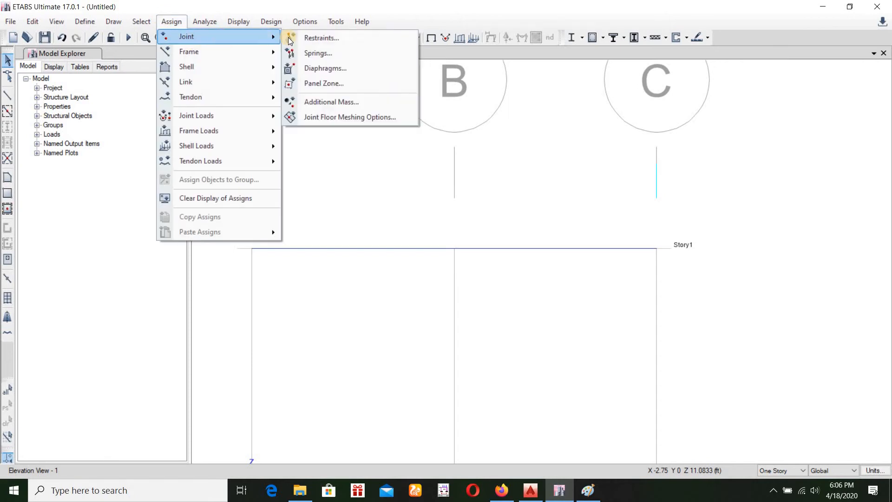
{"action": "left_click", "coordinate": [316, 36]}
{"action": "left_click_drag", "start_coordinate": [425, 175], "coordinate": [113, 134]}
{"action": "left_click", "coordinate": [252, 249]}
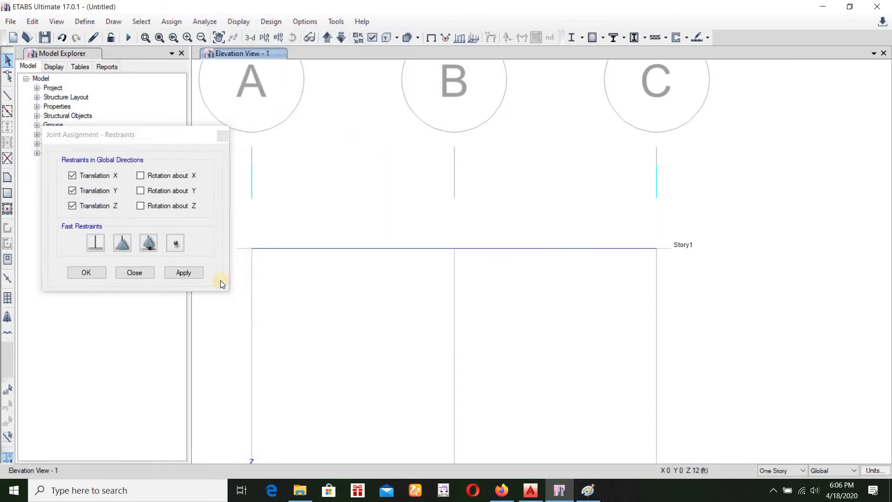
{"action": "left_click", "coordinate": [195, 276]}
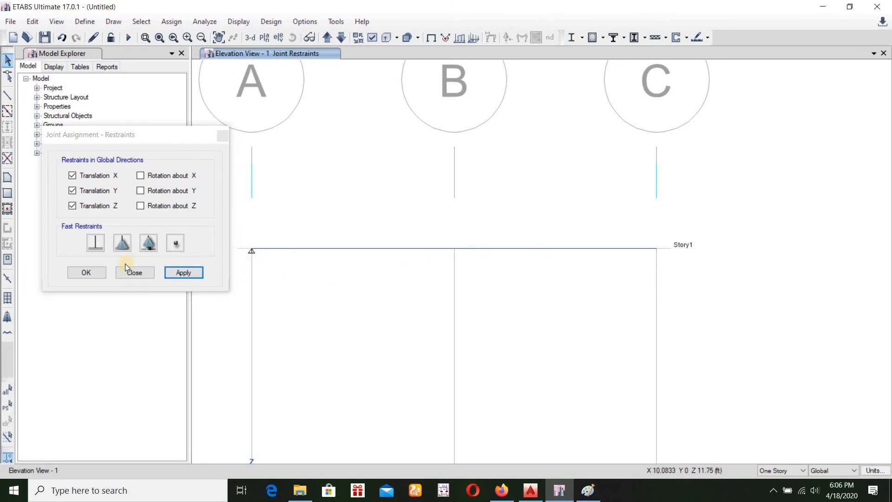
Assign roller restraints, fixing only Translation Z, to the Story1 joints at grids B and C
{"action": "left_click", "coordinate": [147, 244]}
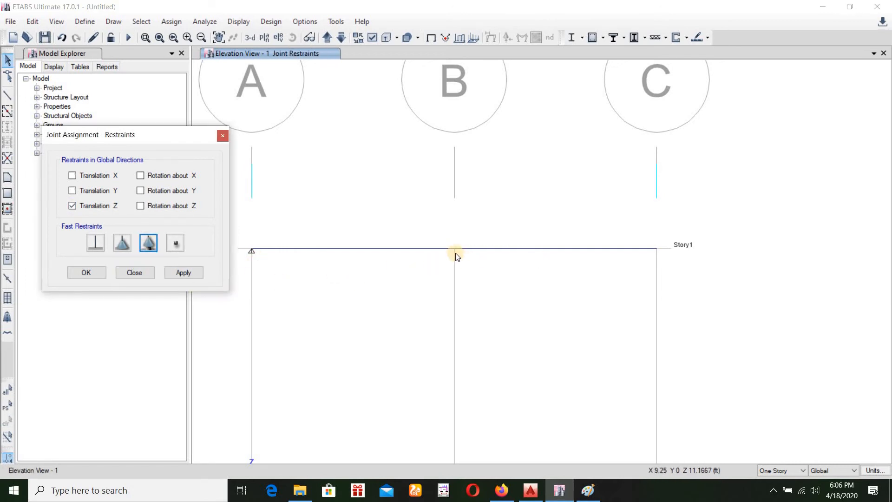
{"action": "left_click", "coordinate": [455, 249]}
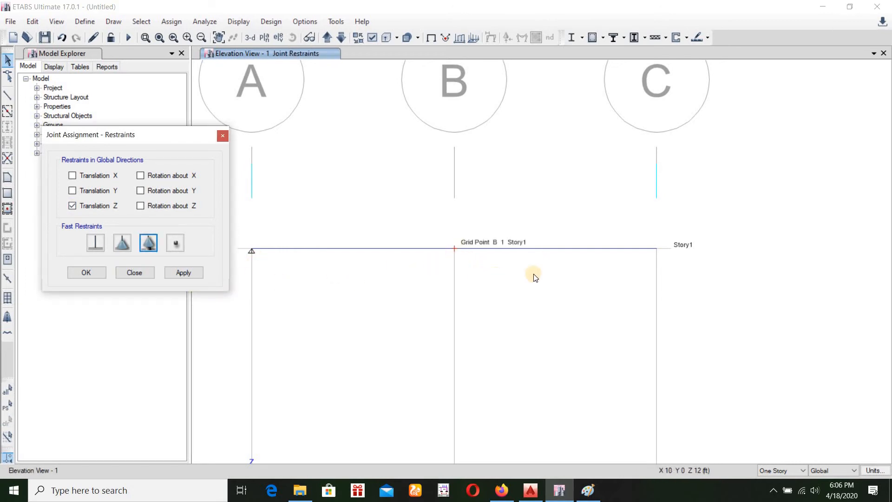
{"action": "left_click", "coordinate": [657, 249]}
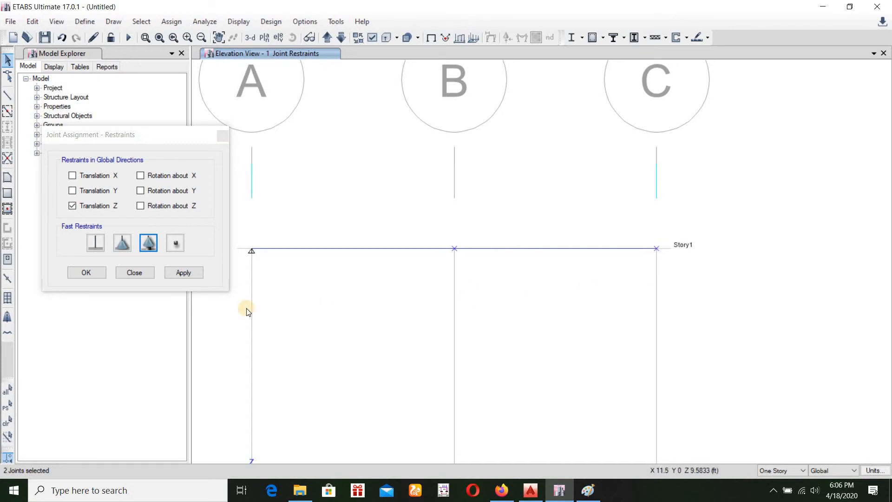
{"action": "left_click", "coordinate": [186, 275]}
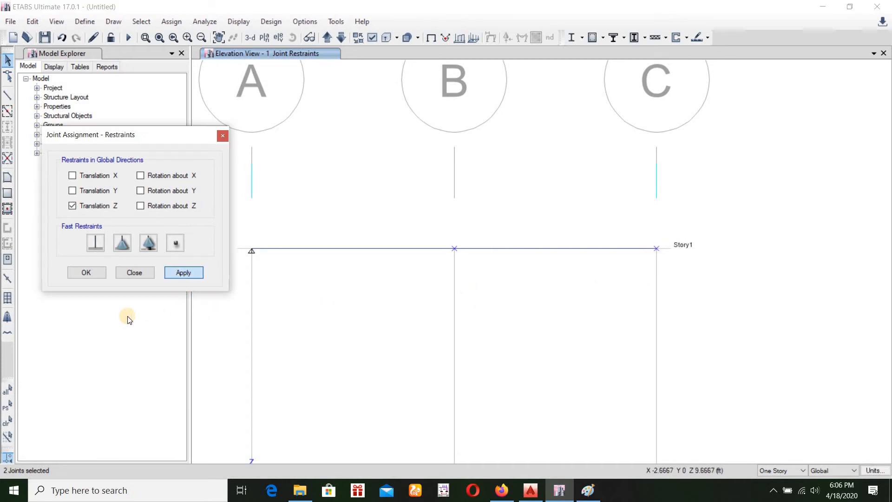
{"action": "left_click", "coordinate": [83, 275]}
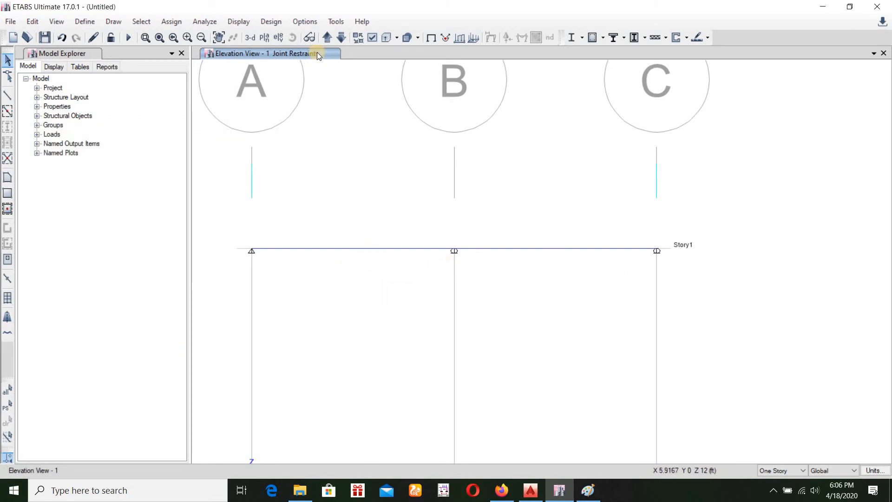
Display the frame section names on the beams in the elevation view
{"action": "left_click", "coordinate": [370, 38]}
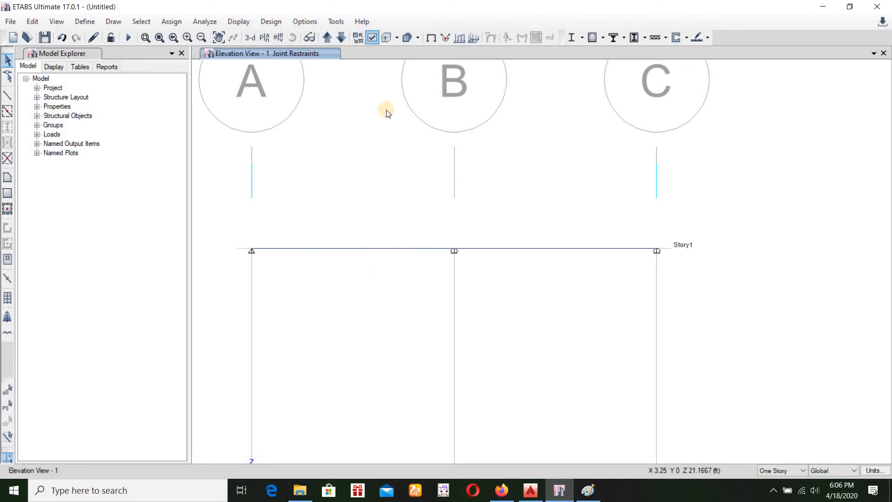
{"action": "left_click", "coordinate": [384, 72]}
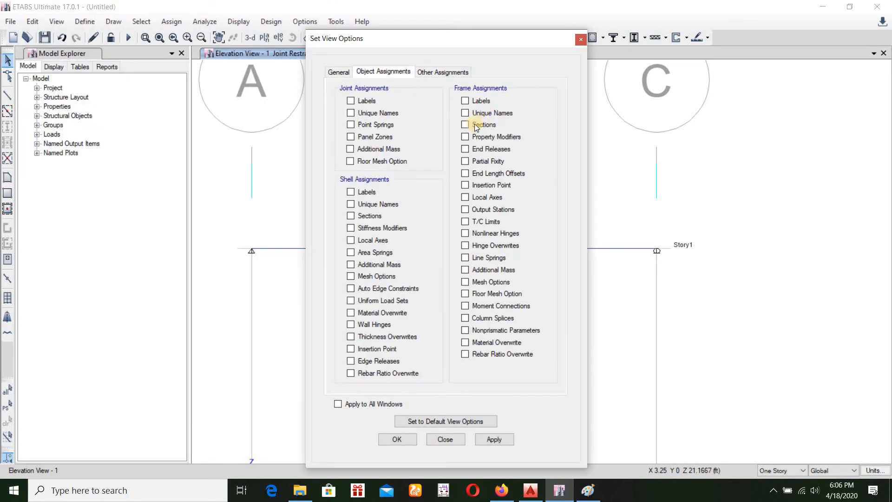
{"action": "left_click", "coordinate": [468, 123]}
{"action": "left_click", "coordinate": [503, 438]}
{"action": "left_click", "coordinate": [401, 439]}
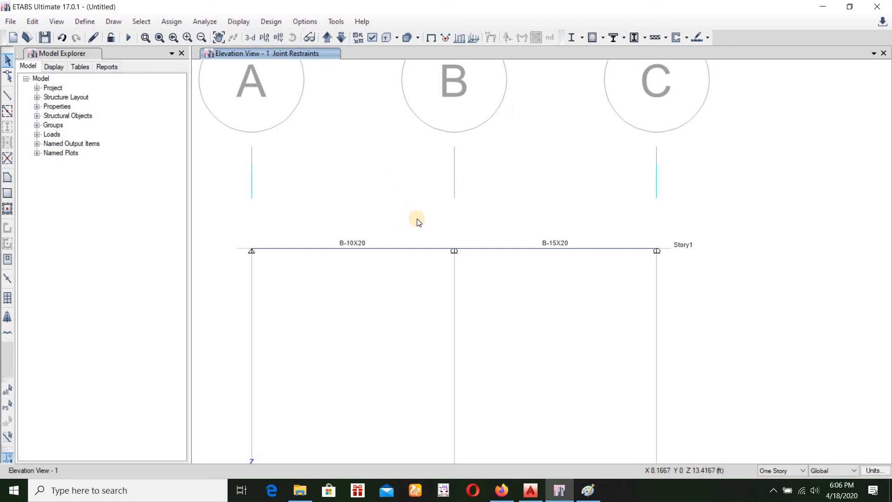
Add a 3-D view window beside the elevation and show its frames as extruded solids
{"action": "scroll", "coordinate": [416, 222], "scroll_direction": "down", "scroll_amount": 3}
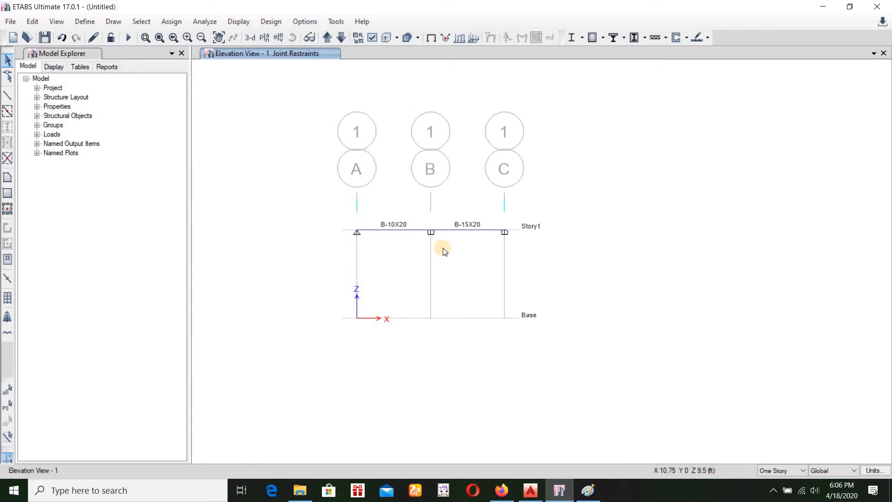
{"action": "scroll", "coordinate": [428, 244], "scroll_direction": "up", "scroll_amount": 3}
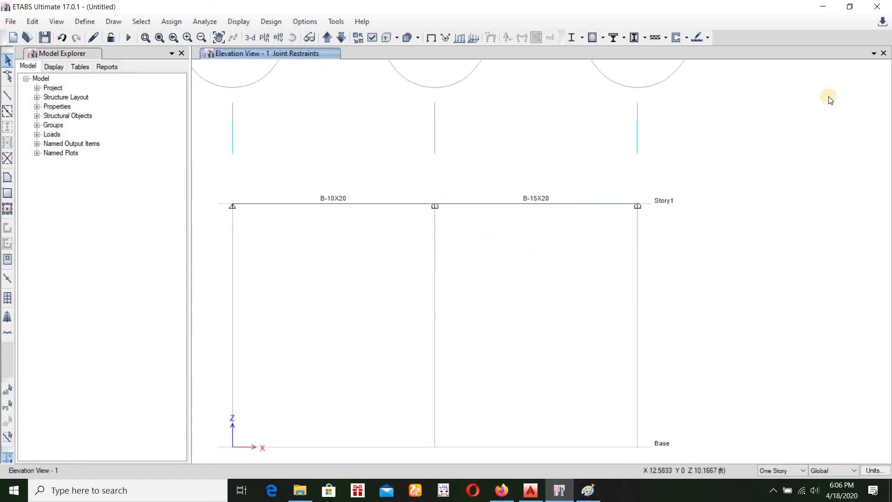
{"action": "left_click", "coordinate": [874, 53]}
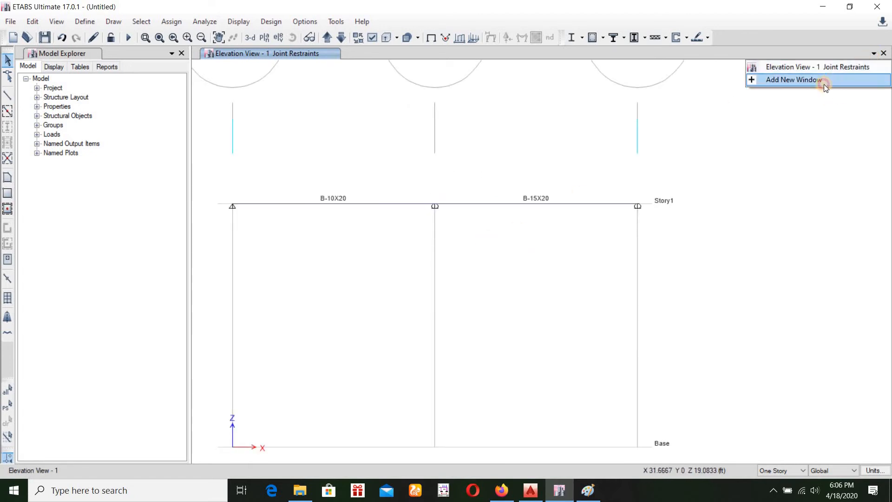
{"action": "left_click", "coordinate": [824, 81]}
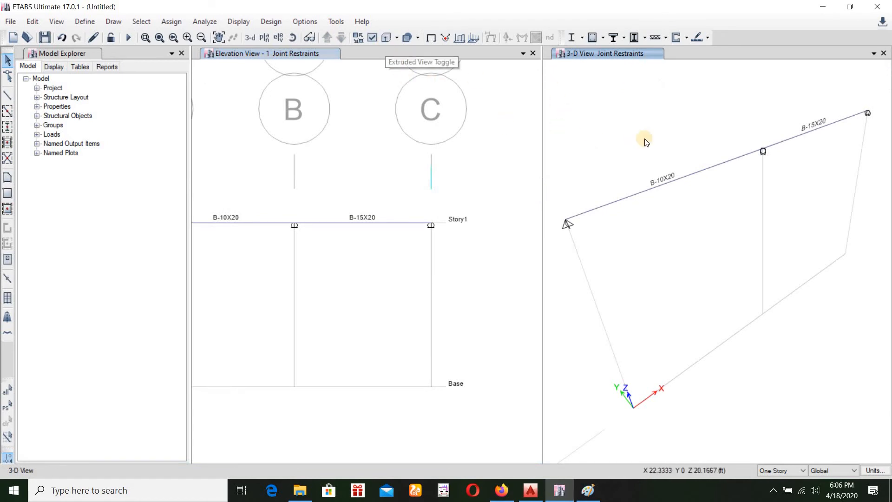
{"action": "left_click", "coordinate": [8, 77]}
{"action": "left_click", "coordinate": [386, 37]}
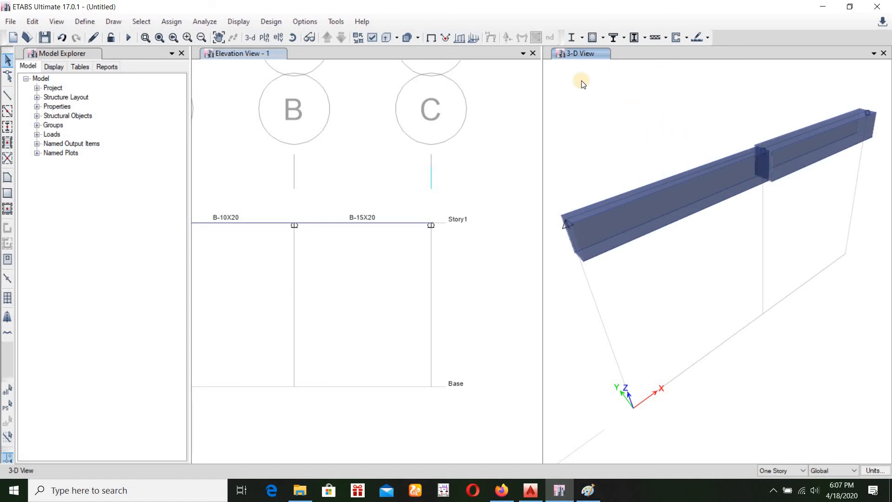
Color the 3-D view's objects by Section Properties
{"action": "left_click", "coordinate": [373, 38]}
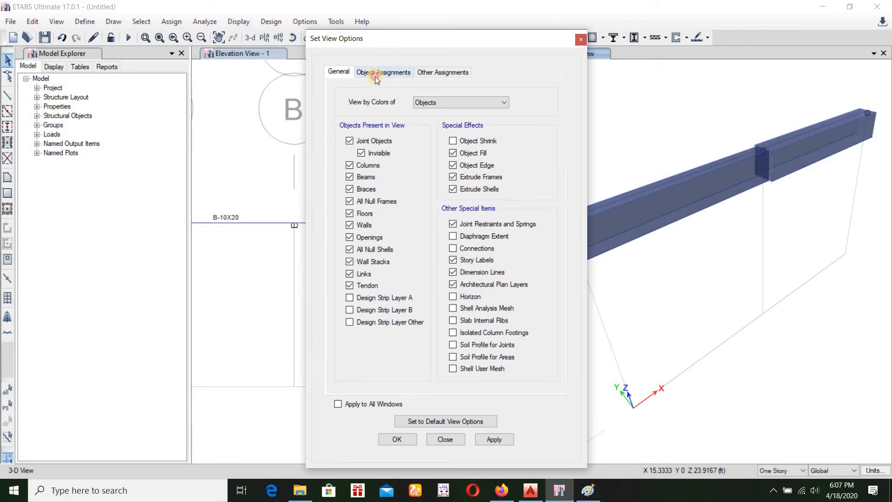
{"action": "left_click", "coordinate": [375, 74]}
{"action": "left_click", "coordinate": [338, 73]}
{"action": "left_click", "coordinate": [485, 105]}
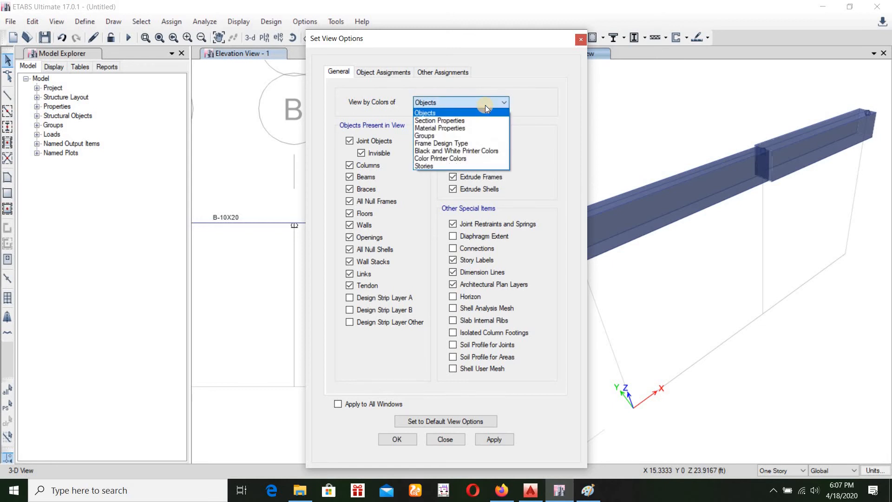
{"action": "left_click", "coordinate": [464, 120]}
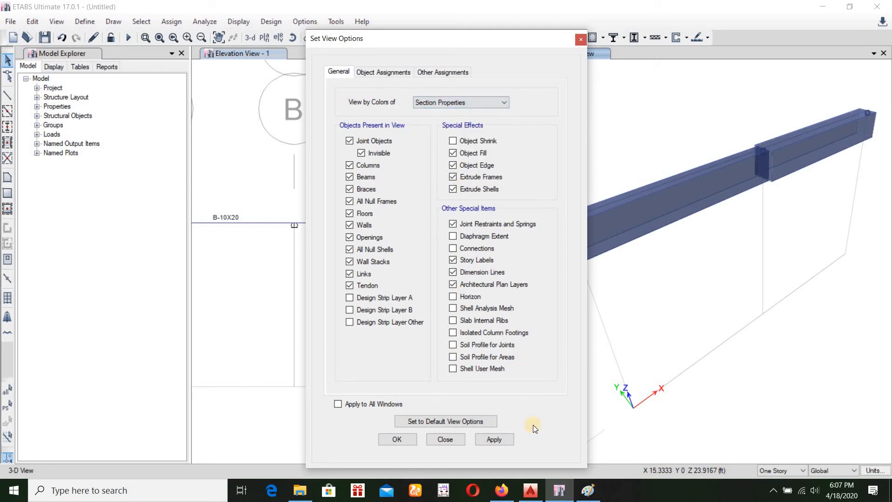
{"action": "left_click", "coordinate": [398, 436]}
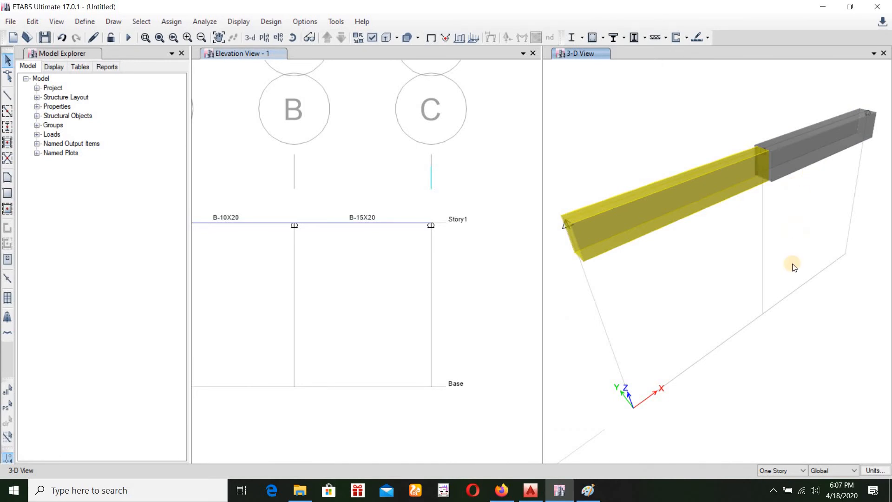
Select both Story1 beams, run the model check, and close its report
{"action": "left_click", "coordinate": [336, 223]}
{"action": "left_click", "coordinate": [261, 223]}
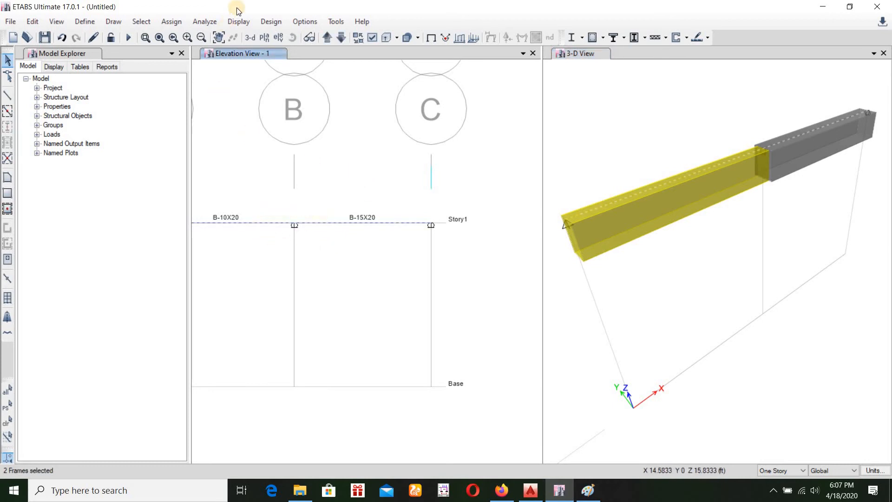
{"action": "left_click", "coordinate": [207, 22]}
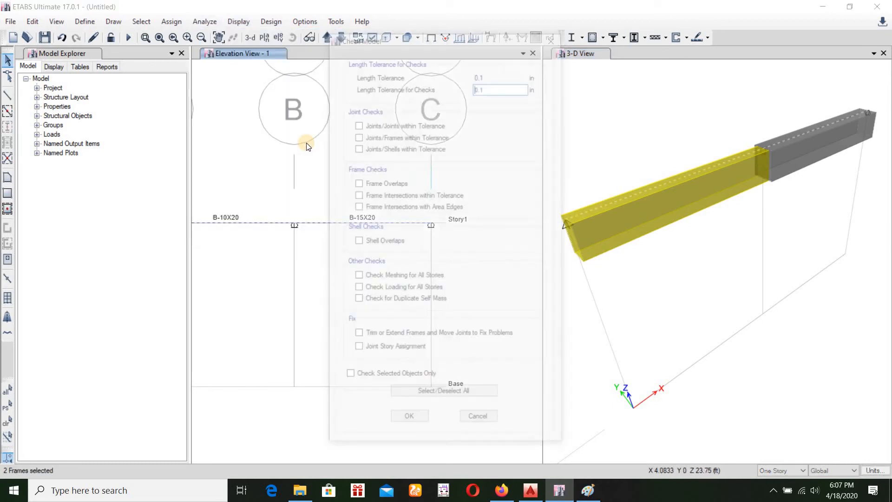
{"action": "left_click", "coordinate": [437, 394]}
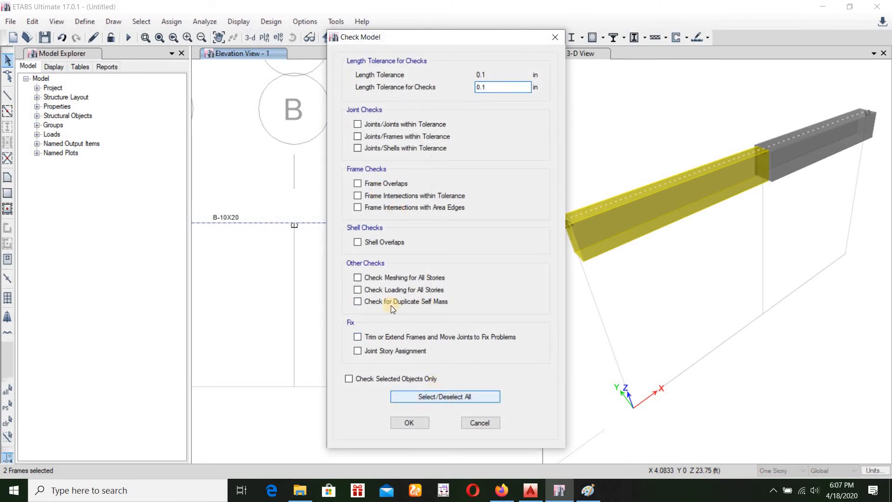
{"action": "left_click", "coordinate": [411, 421]}
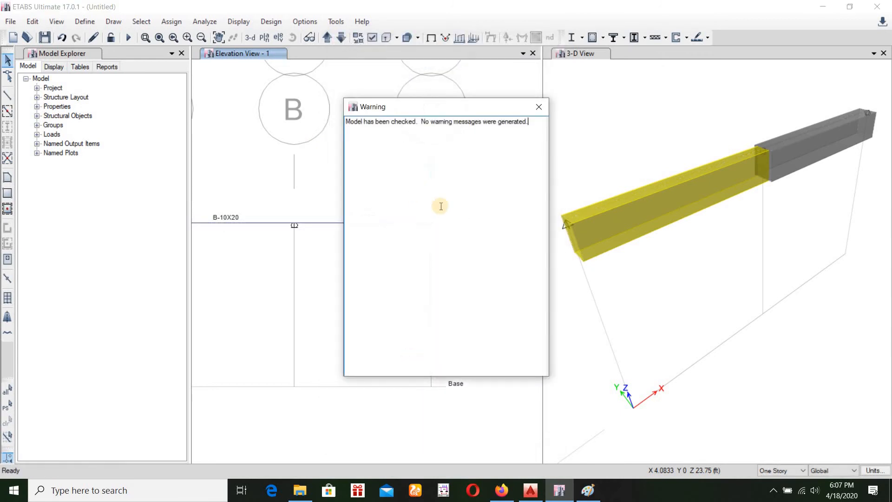
{"action": "left_click", "coordinate": [539, 107]}
Start a run from the load case settings and save the model as VIDEO 2 in the star craft recorings folder
{"action": "left_click", "coordinate": [210, 22]}
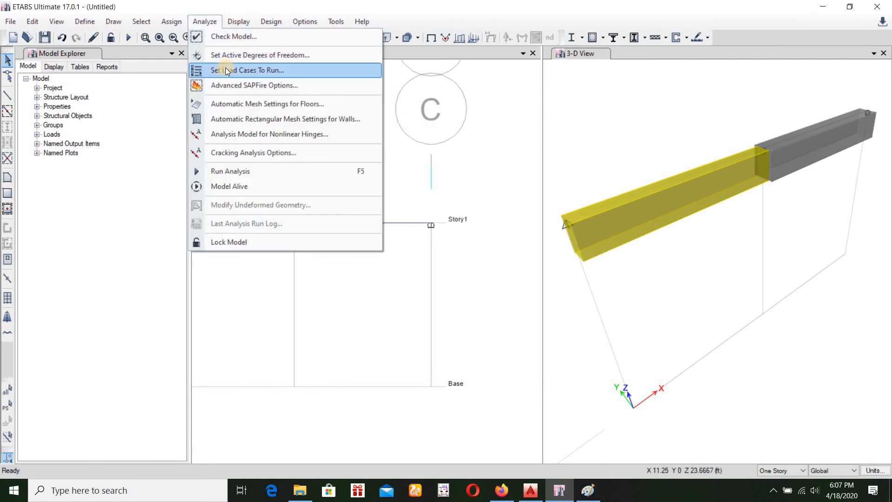
{"action": "left_click", "coordinate": [219, 68]}
{"action": "left_click", "coordinate": [604, 338]}
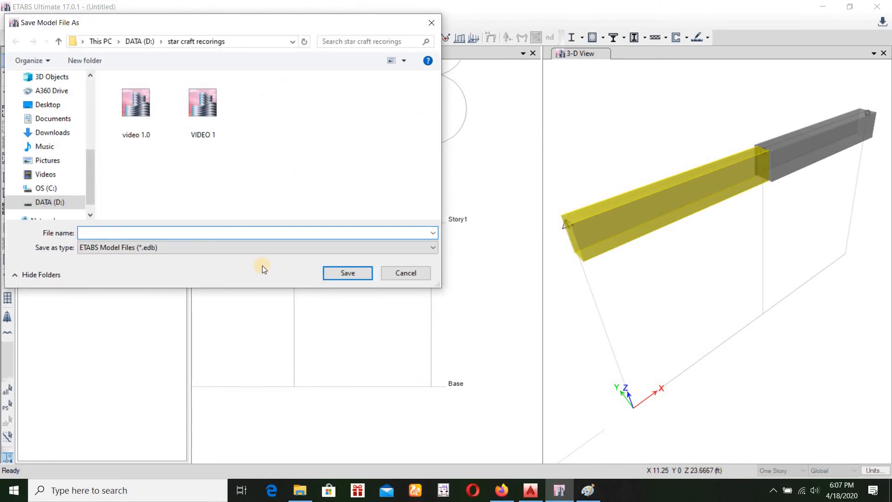
{"action": "type", "text": "VIDEO "}
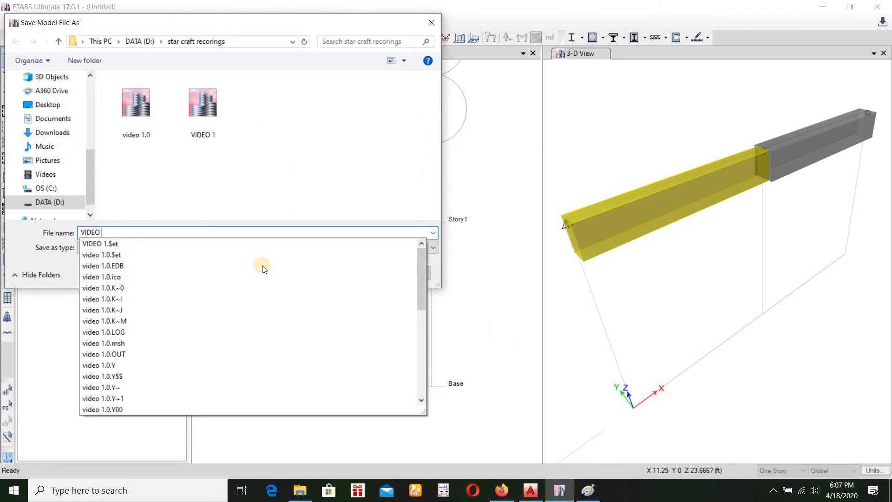
{"action": "type", "text": "2"}
{"action": "left_click", "coordinate": [353, 273]}
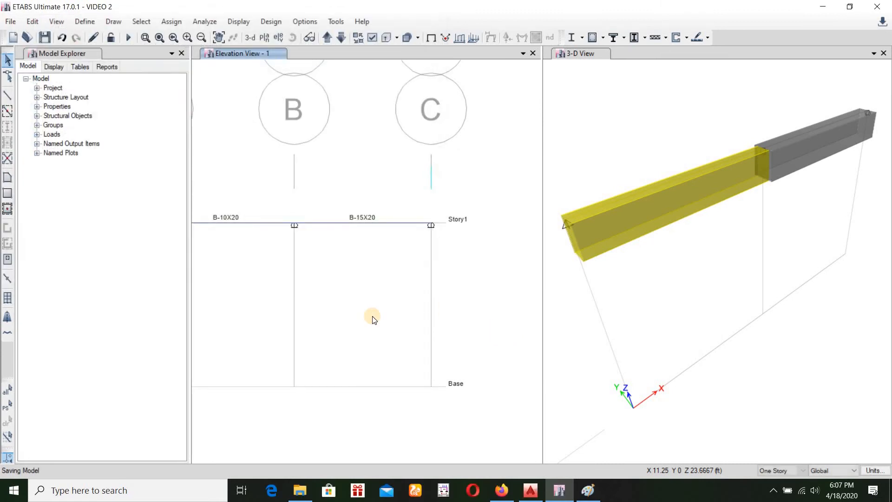
Run the analysis, then play and stop the animation of the Dead load displacements in the 3-D view
{"action": "key", "text": "F5"}
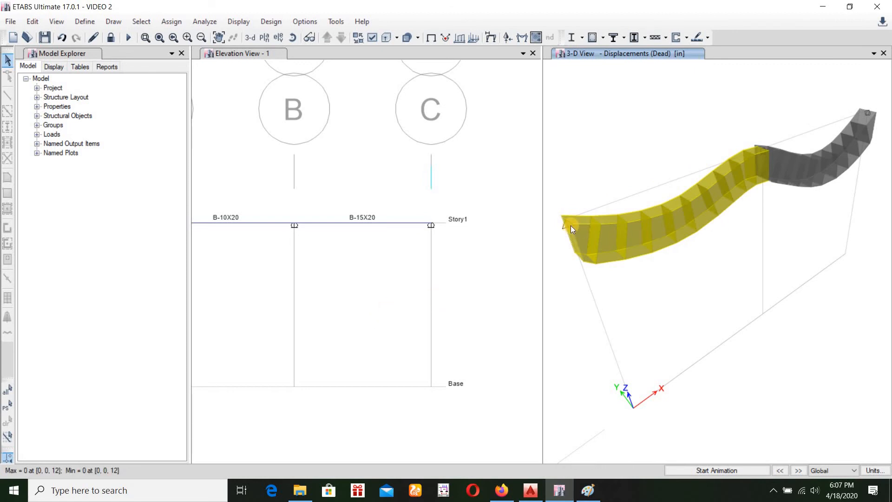
{"action": "left_click", "coordinate": [698, 479]}
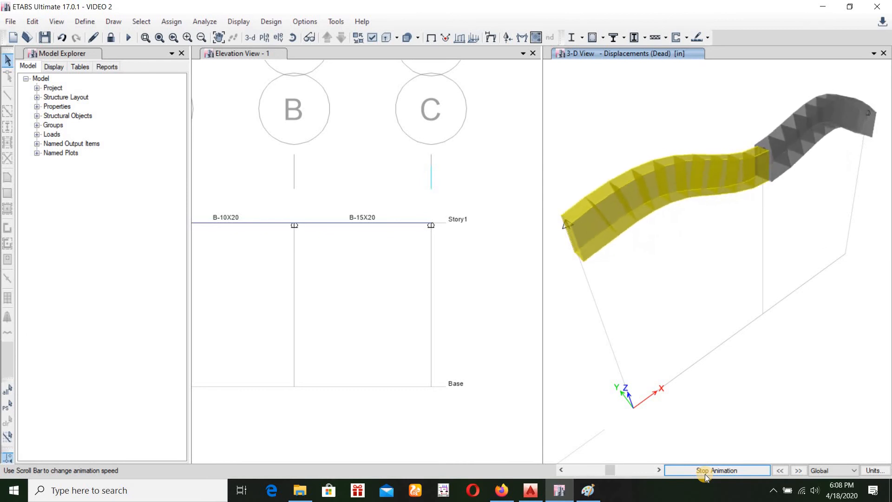
{"action": "left_click", "coordinate": [706, 469]}
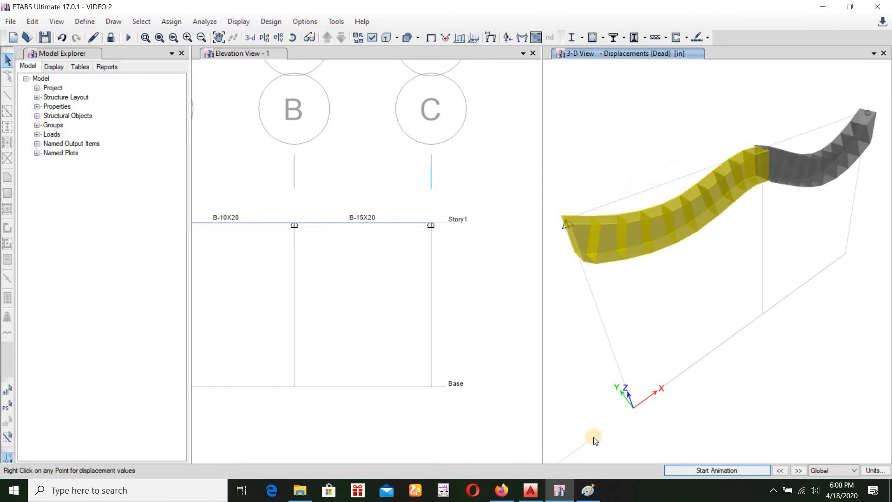
Display the Dead case Shear 2-2 diagram in the elevation view, filled and with values shown at controlling stations
{"action": "scroll", "coordinate": [211, 299], "scroll_direction": "down", "scroll_amount": 3}
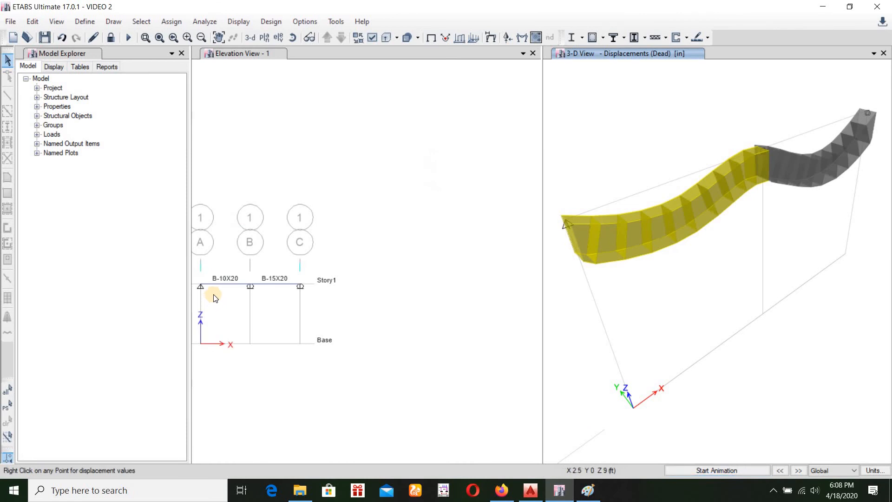
{"action": "scroll", "coordinate": [214, 296], "scroll_direction": "up", "scroll_amount": 4}
{"action": "scroll", "coordinate": [214, 297], "scroll_direction": "down", "scroll_amount": 3}
{"action": "scroll", "coordinate": [211, 297], "scroll_direction": "up", "scroll_amount": 3}
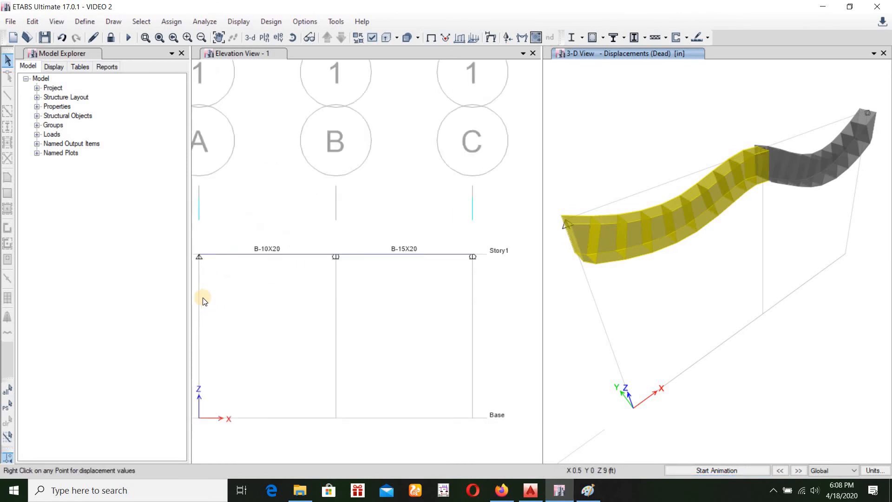
{"action": "left_click", "coordinate": [276, 253]}
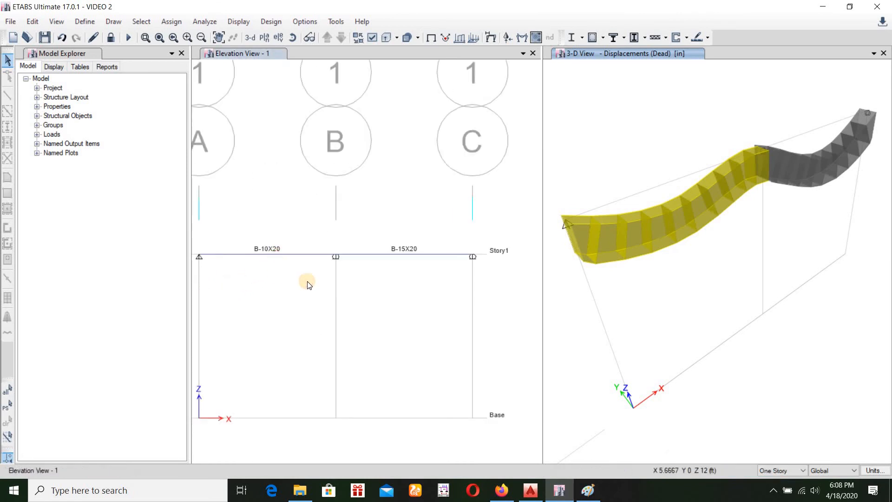
{"action": "left_click", "coordinate": [523, 38]}
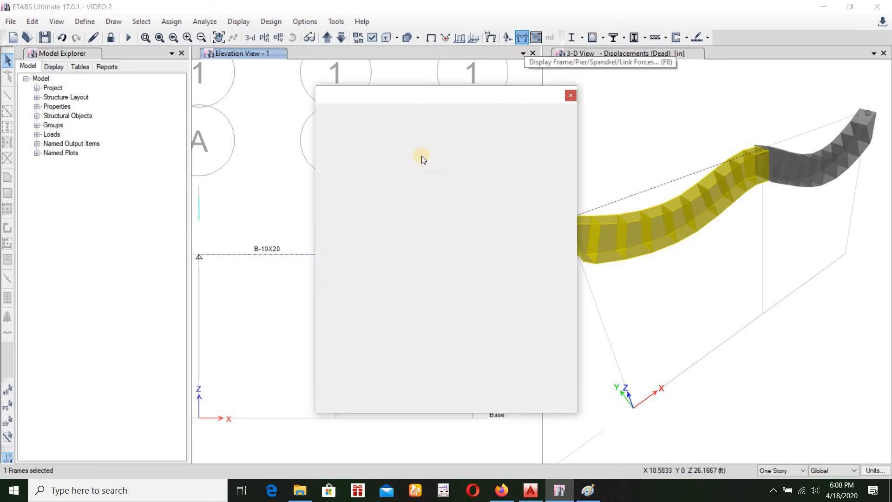
{"action": "left_click", "coordinate": [350, 199]}
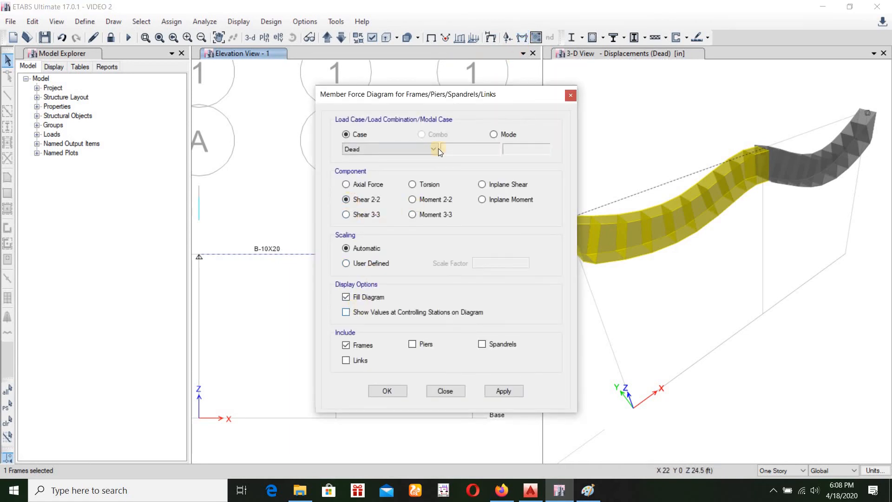
{"action": "left_click_drag", "start_coordinate": [483, 113], "coordinate": [665, 73]}
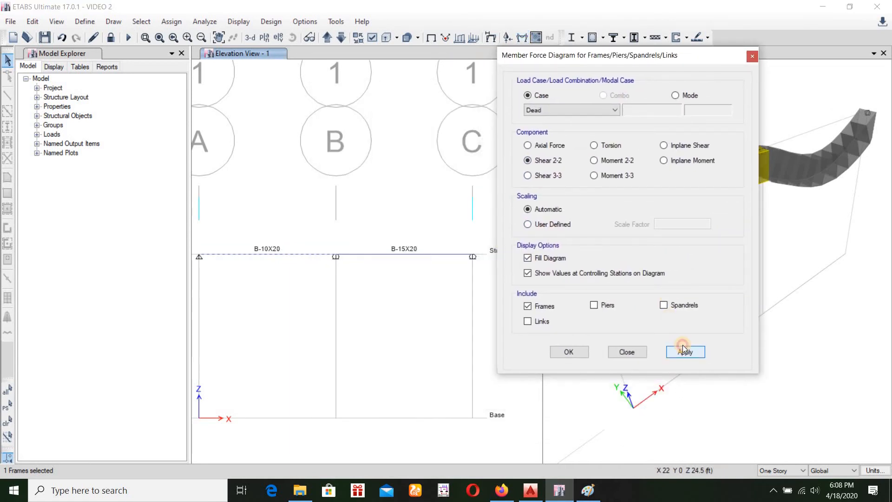
{"action": "left_click", "coordinate": [685, 352]}
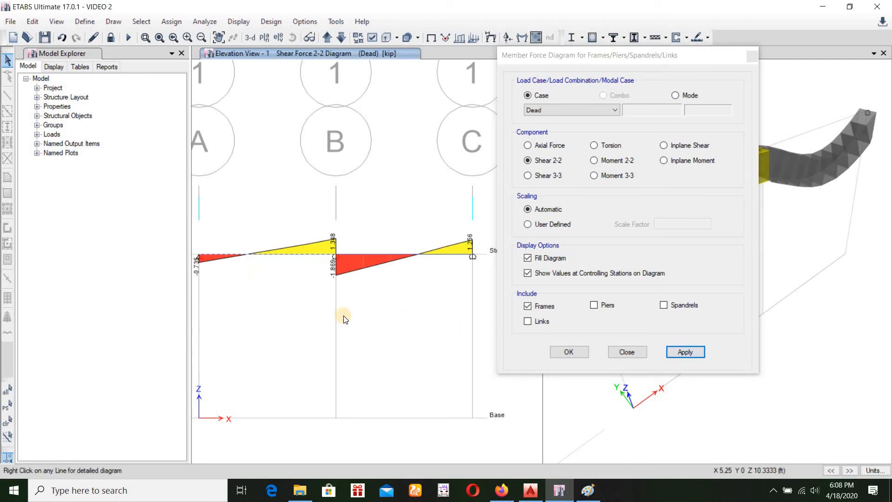
Display the Dead case Moment 3-3 diagram in the elevation and turn off plotting moment diagrams on the tension side
{"action": "left_click", "coordinate": [684, 352]}
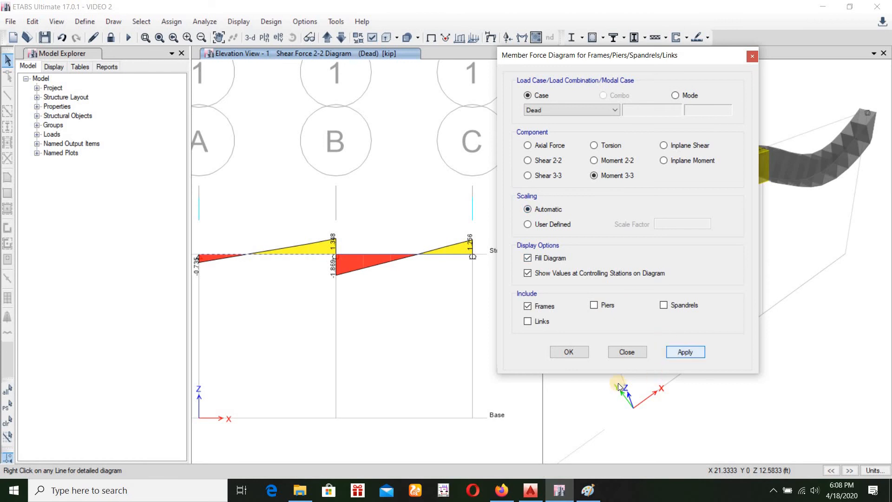
{"action": "left_click", "coordinate": [568, 352]}
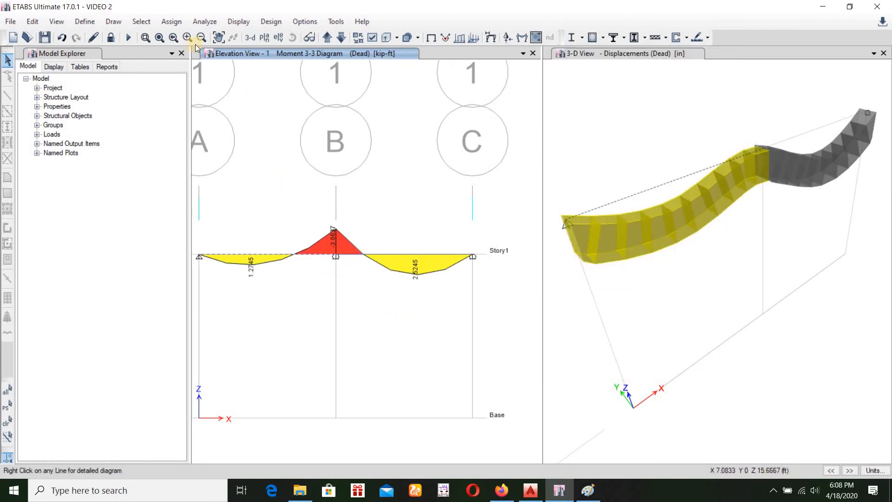
{"action": "left_click", "coordinate": [307, 22]}
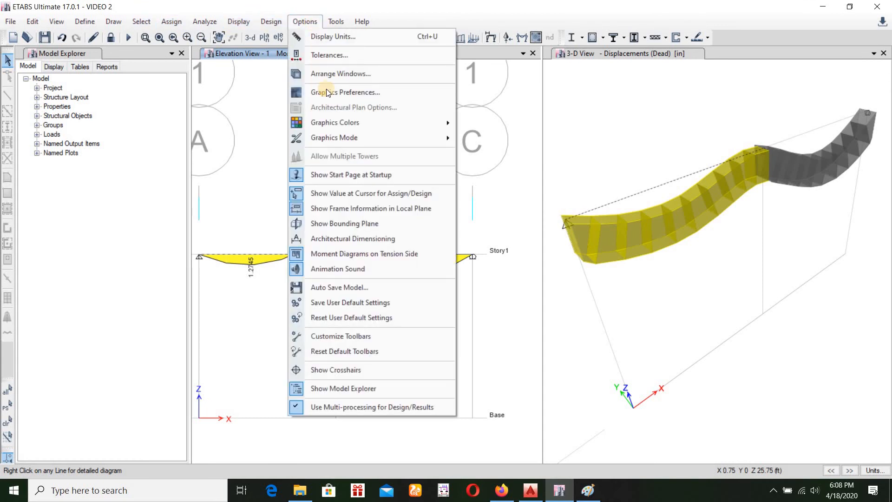
{"action": "left_click", "coordinate": [321, 254]}
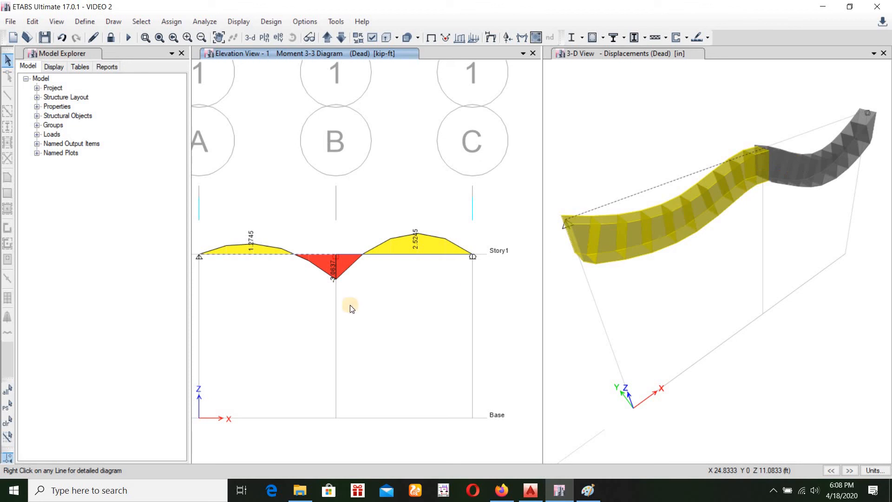
Examine the detailed diagrams of the B-15X20 beam by scrolling for values at about 2.25 ft and 6.92 ft, then close them
{"action": "mouse_move", "coordinate": [251, 254]}
{"action": "right_click", "coordinate": [409, 256]}
{"action": "scroll", "coordinate": [408, 255], "scroll_direction": "down", "scroll_amount": 2}
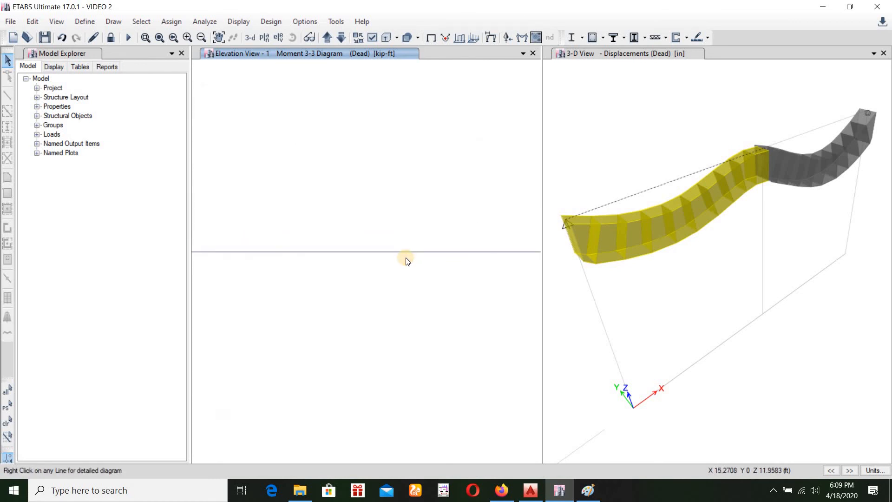
{"action": "scroll", "coordinate": [393, 267], "scroll_direction": "down", "scroll_amount": 4}
{"action": "right_click", "coordinate": [344, 263]}
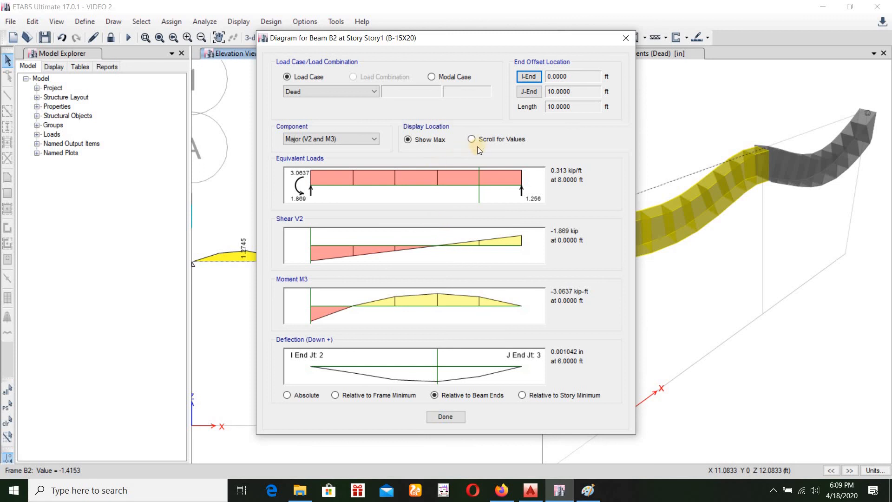
{"action": "left_click", "coordinate": [472, 140]}
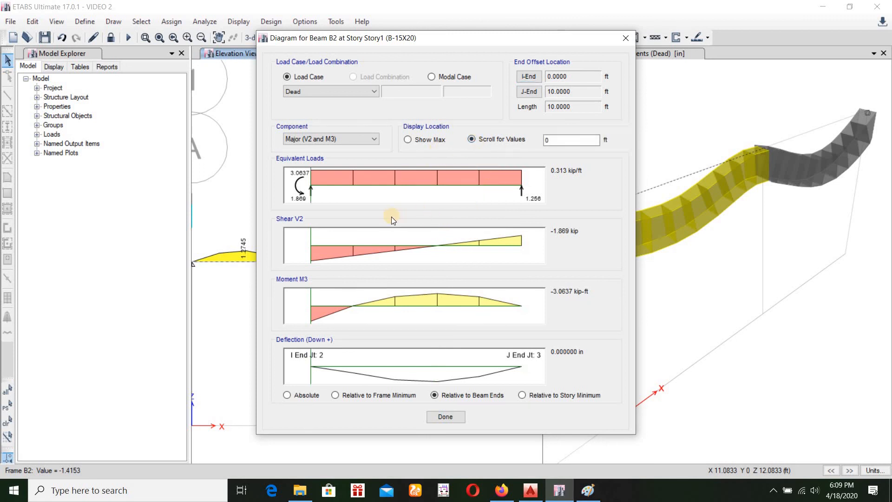
{"action": "left_click", "coordinate": [358, 245]}
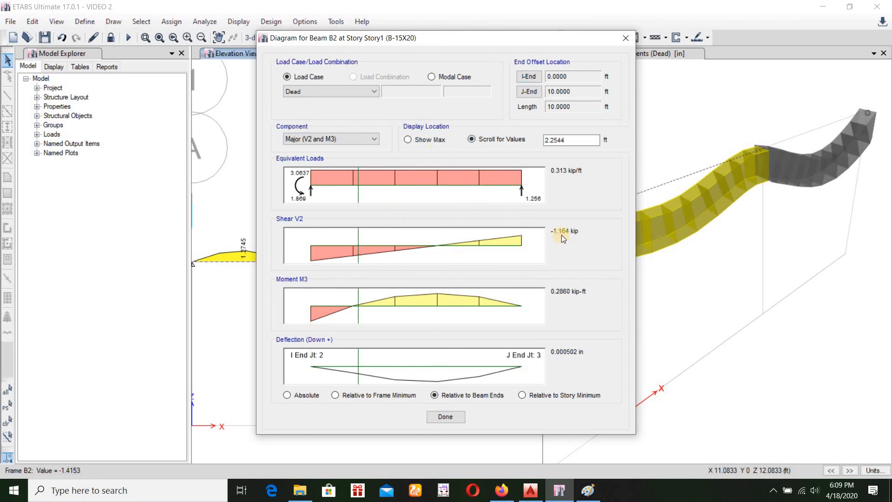
{"action": "left_click", "coordinate": [457, 246]}
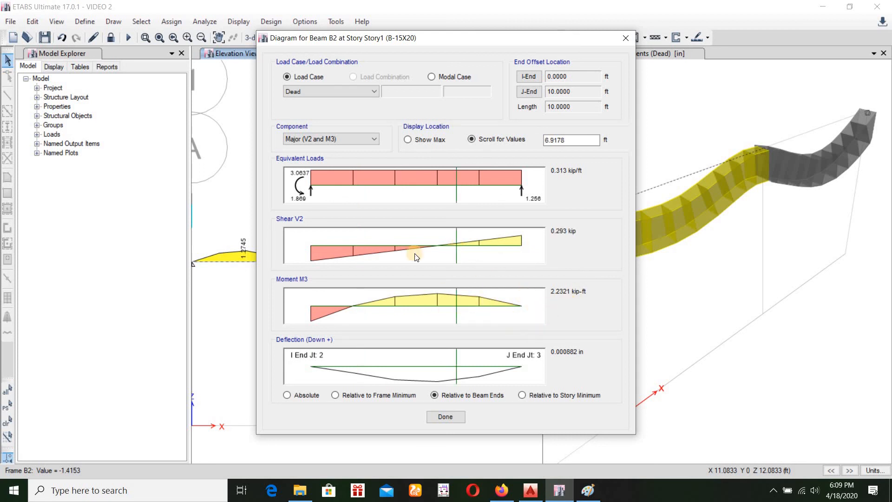
{"action": "left_click", "coordinate": [626, 37]}
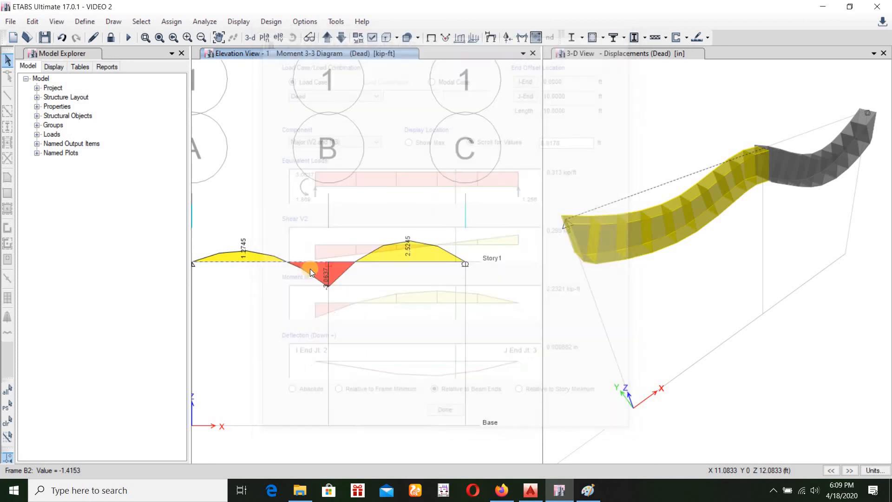
Review the maximum equivalent load, shear, moment and deflection of the B-15X20 beam again and close its diagrams
{"action": "right_click", "coordinate": [339, 261]}
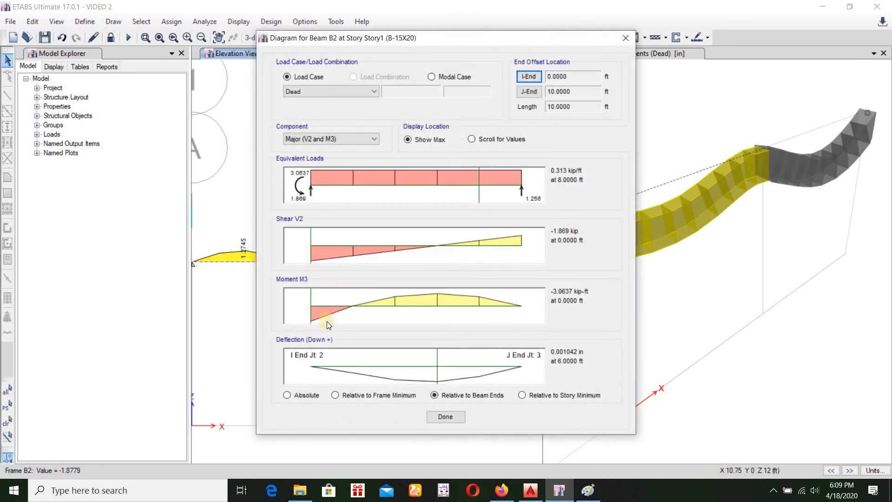
{"action": "left_click", "coordinate": [625, 38]}
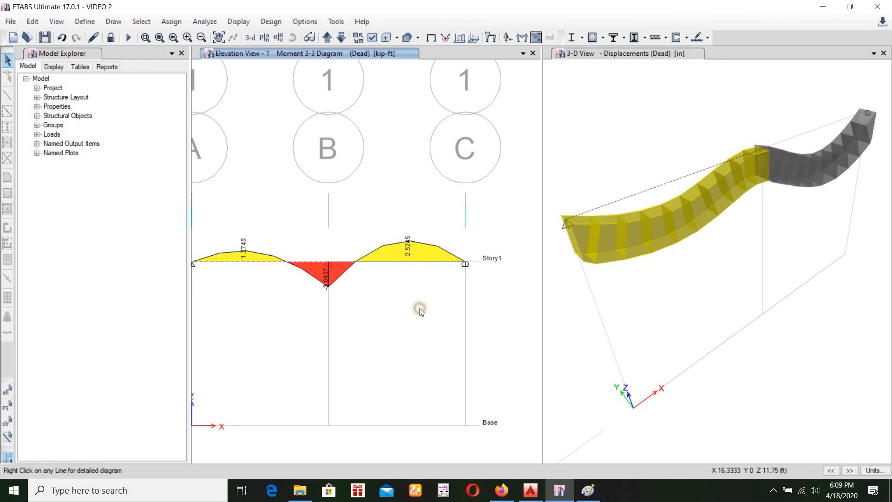
{"action": "right_click", "coordinate": [422, 257]}
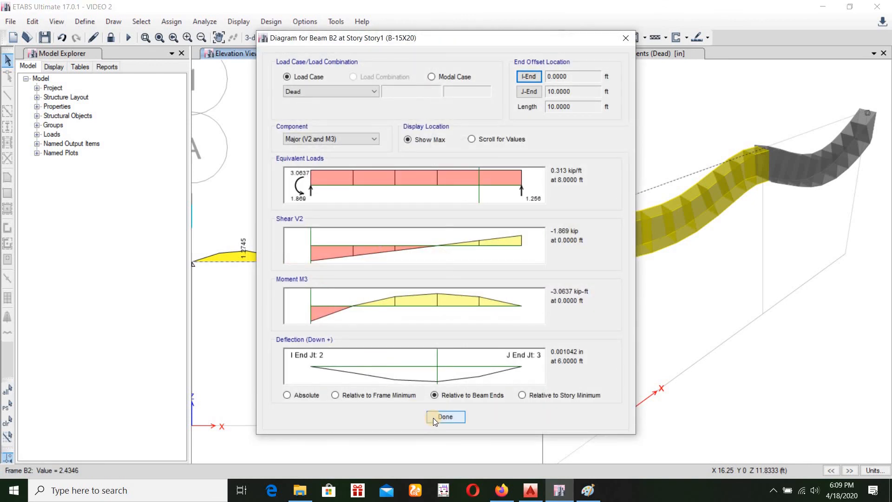
{"action": "left_click", "coordinate": [433, 417]}
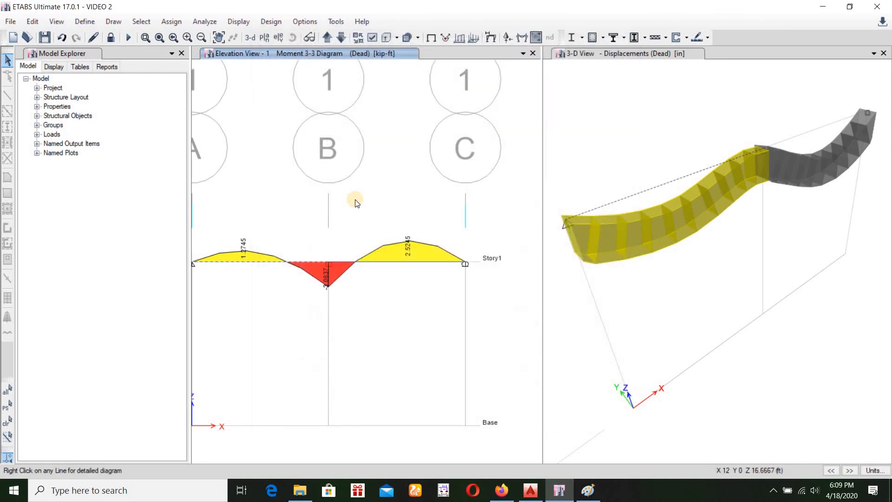
{"action": "scroll", "coordinate": [364, 205], "scroll_direction": "down", "scroll_amount": 5}
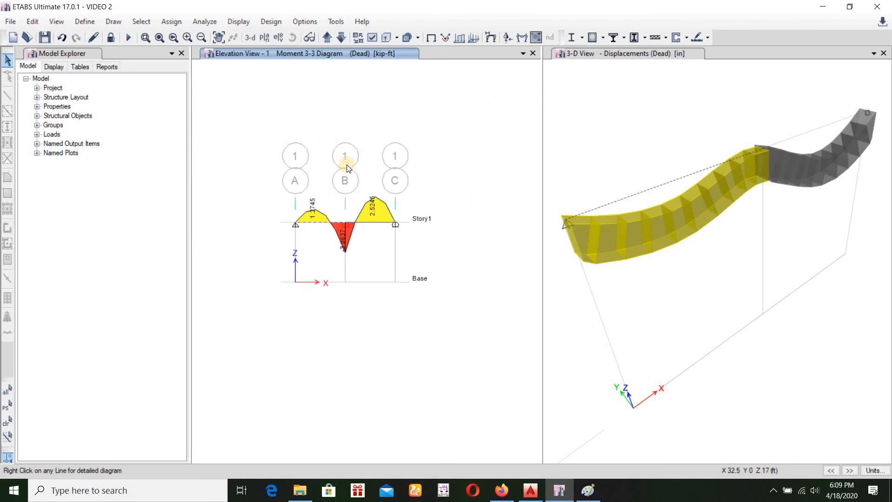
{"action": "scroll", "coordinate": [291, 172], "scroll_direction": "up", "scroll_amount": 3}
{"action": "scroll", "coordinate": [331, 193], "scroll_direction": "down", "scroll_amount": 3}
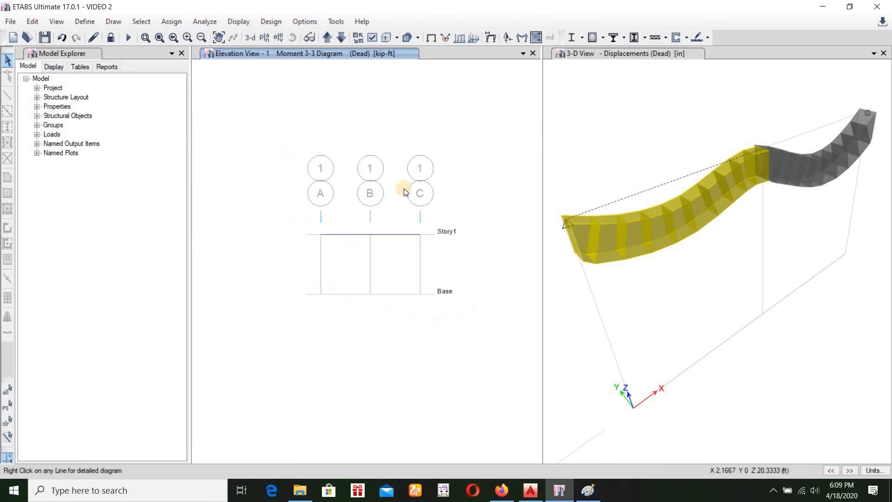
{"action": "scroll", "coordinate": [410, 187], "scroll_direction": "up", "scroll_amount": 3}
{"action": "scroll", "coordinate": [407, 189], "scroll_direction": "down", "scroll_amount": 3}
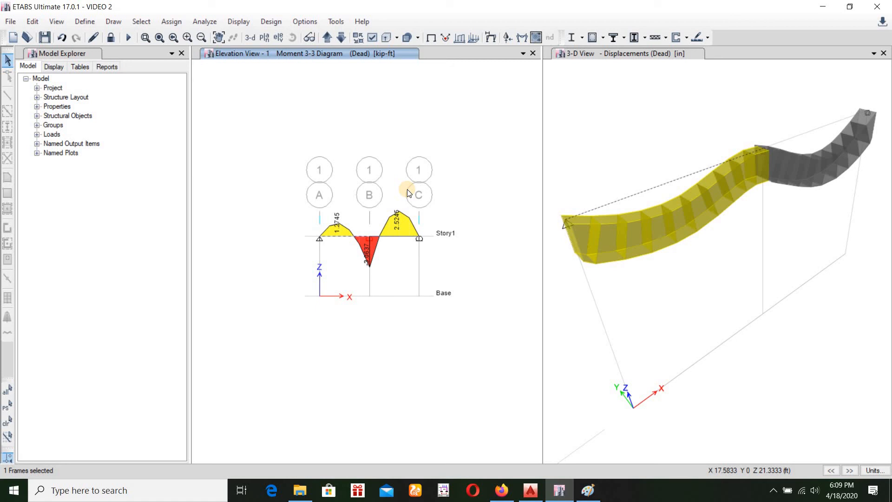
{"action": "scroll", "coordinate": [407, 188], "scroll_direction": "up", "scroll_amount": 3}
{"action": "scroll", "coordinate": [407, 189], "scroll_direction": "down", "scroll_amount": 3}
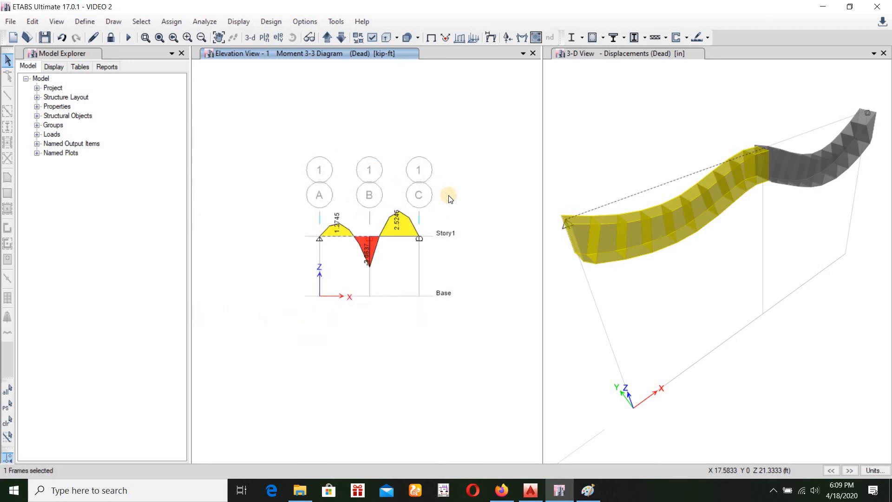